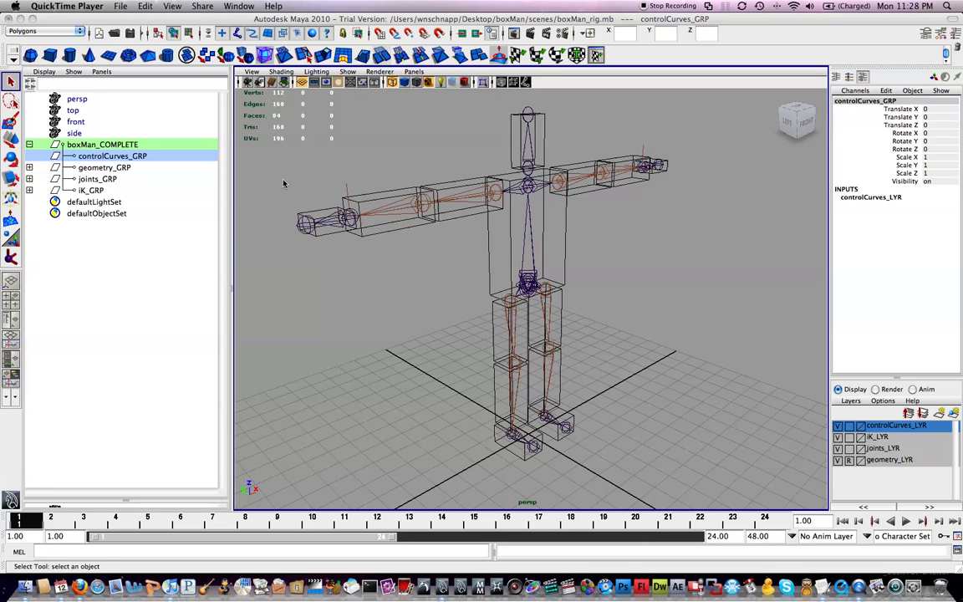
# - Try creating an empty group with nothing selected, and undo it
pyautogui.click(92, 156)
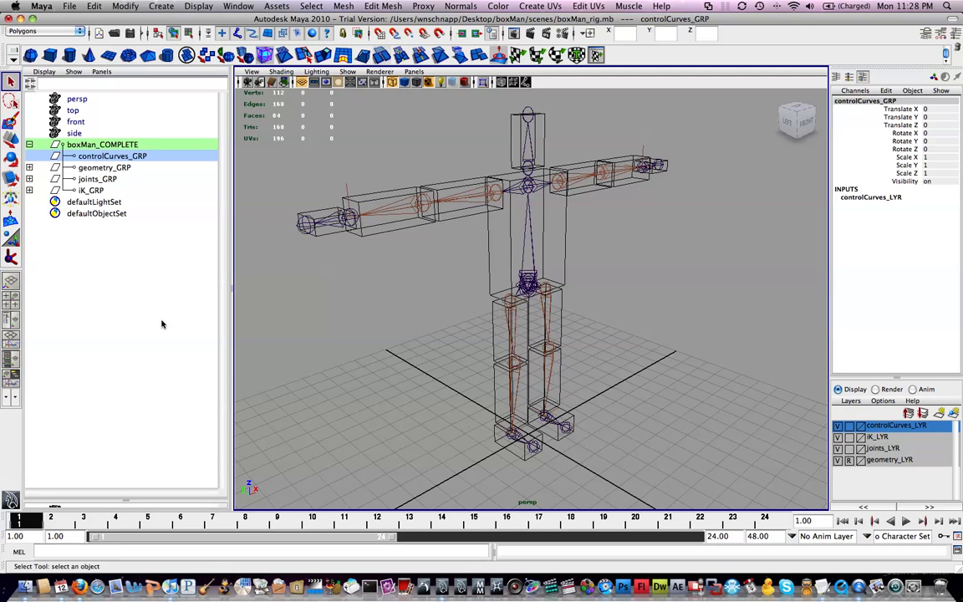
pyautogui.click(131, 278)
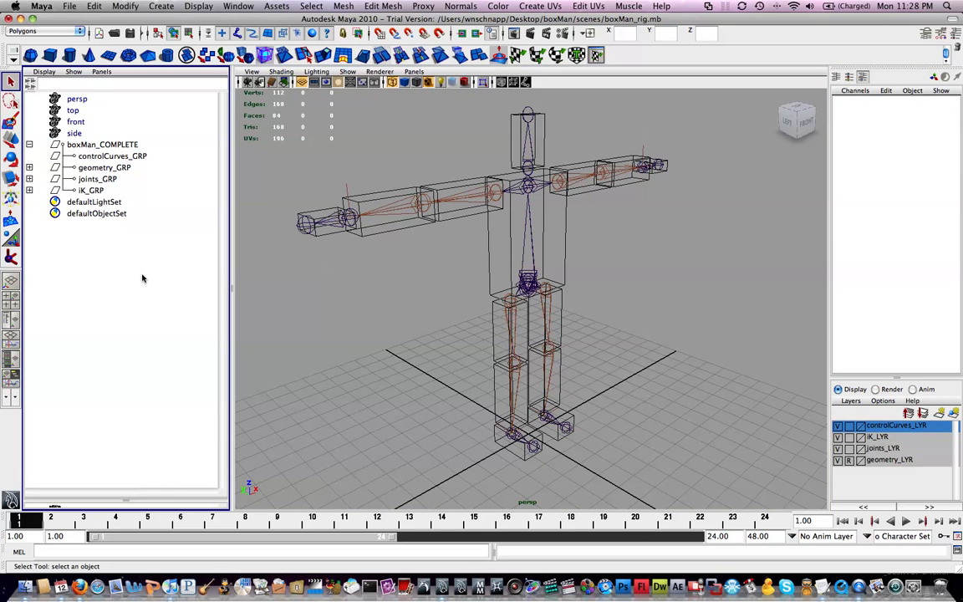
pyautogui.doubleClick(129, 268)
pyautogui.hotkey('ctrl', 'g')
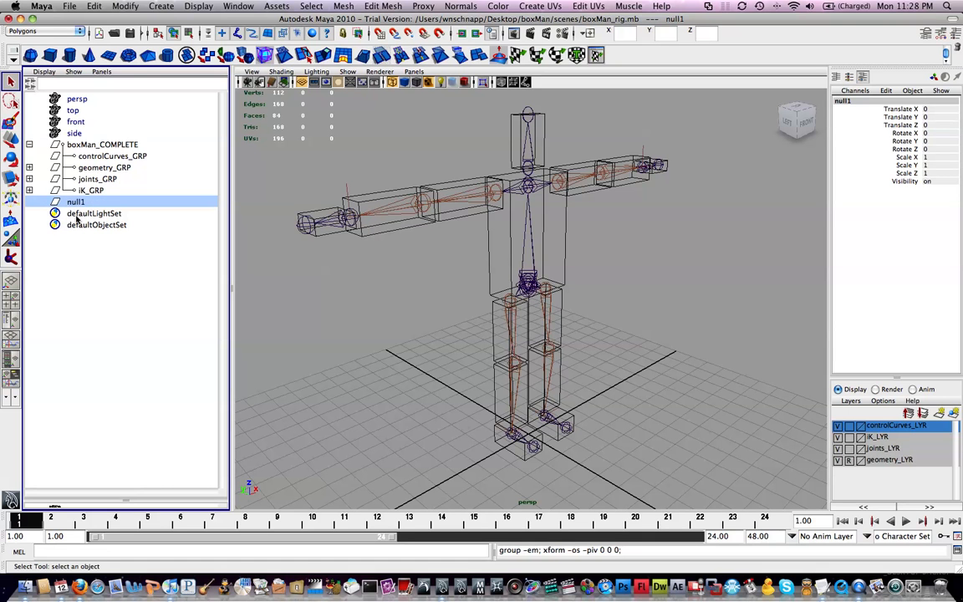
pyautogui.hotkey('ctrl', 'z')
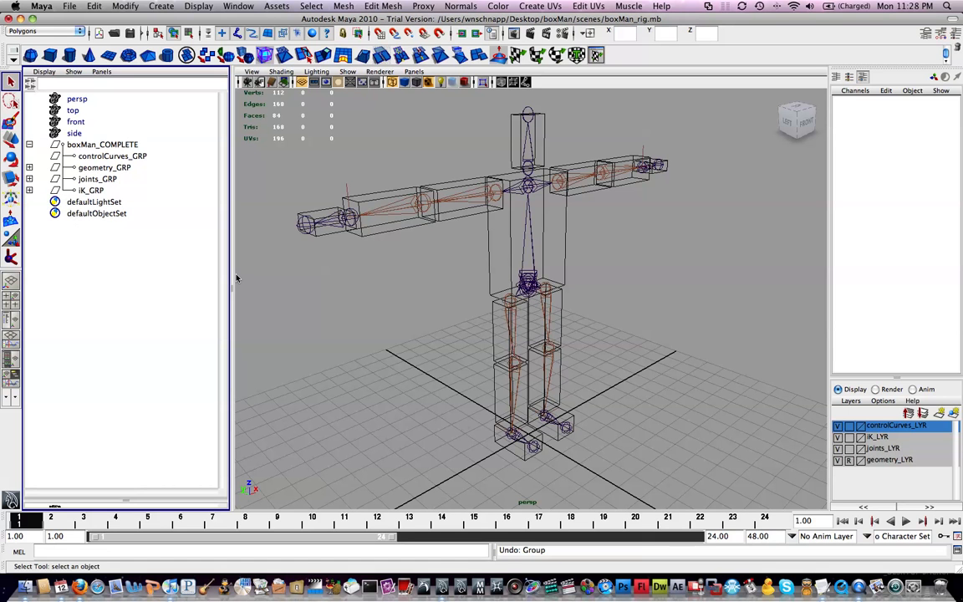
# - Create a NURBS circle on the ground grid and snap it to the grid origin beneath the character
pyautogui.keyDown('alt'); pyautogui.moveTo(412, 274); pyautogui.dragTo(399, 169); pyautogui.keyUp('alt')
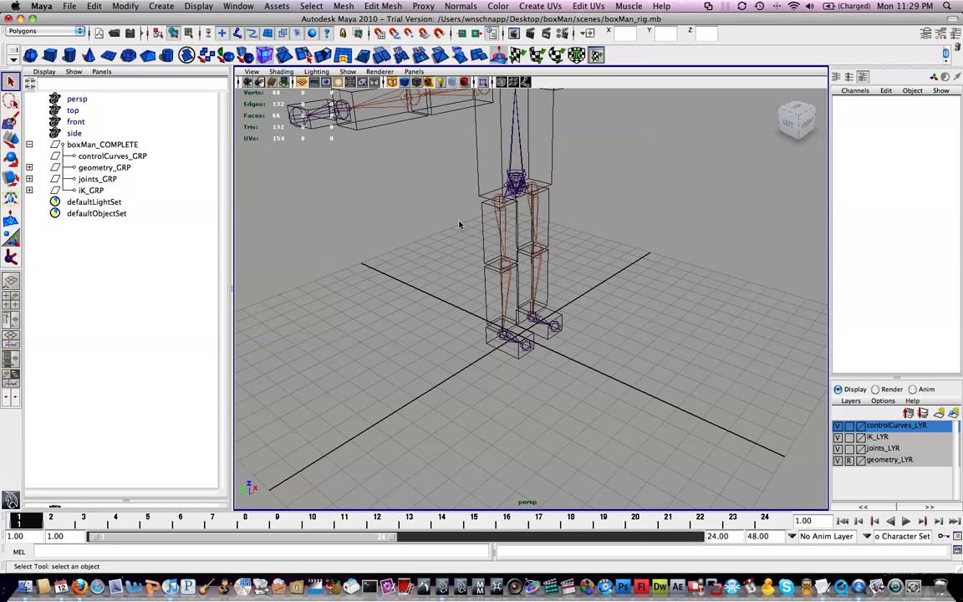
pyautogui.keyDown('alt'); pyautogui.moveTo(396, 274); pyautogui.dragTo(390, 231); pyautogui.keyUp('alt')
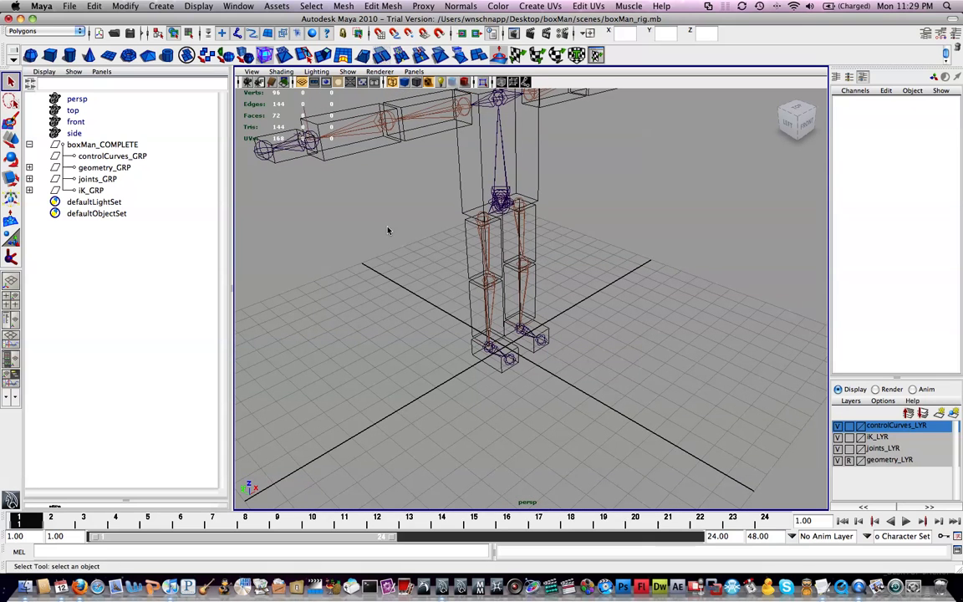
pyautogui.keyDown('alt'); pyautogui.moveTo(427, 207); pyautogui.dragTo(397, 203, button='middle'); pyautogui.keyUp('alt')
pyautogui.keyDown('alt'); pyautogui.moveTo(418, 177); pyautogui.dragTo(415, 186); pyautogui.keyUp('alt')
pyautogui.keyDown('alt'); pyautogui.moveTo(366, 209); pyautogui.dragTo(392, 194, button='middle'); pyautogui.keyUp('alt')
pyautogui.press('space')
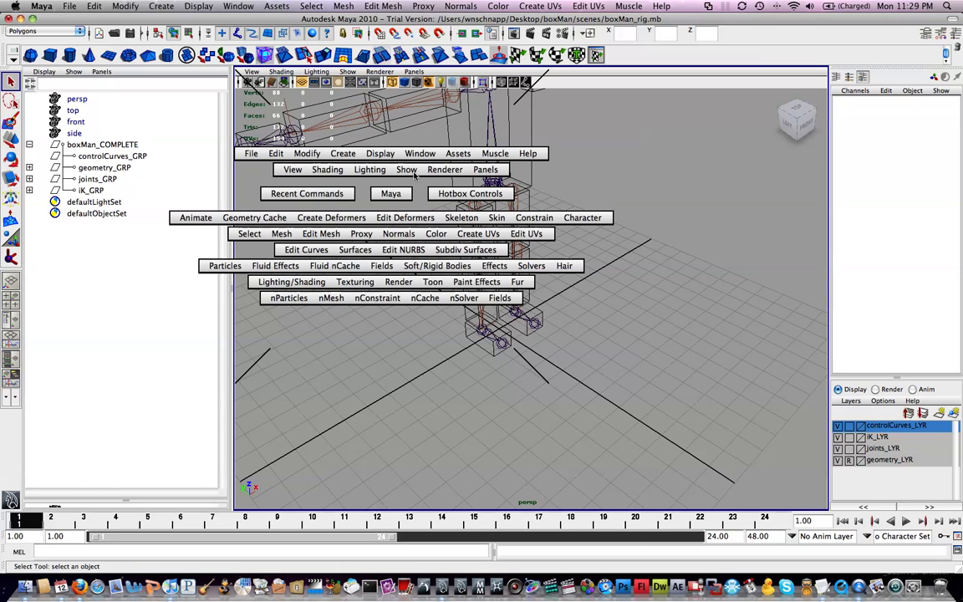
pyautogui.click(345, 154)
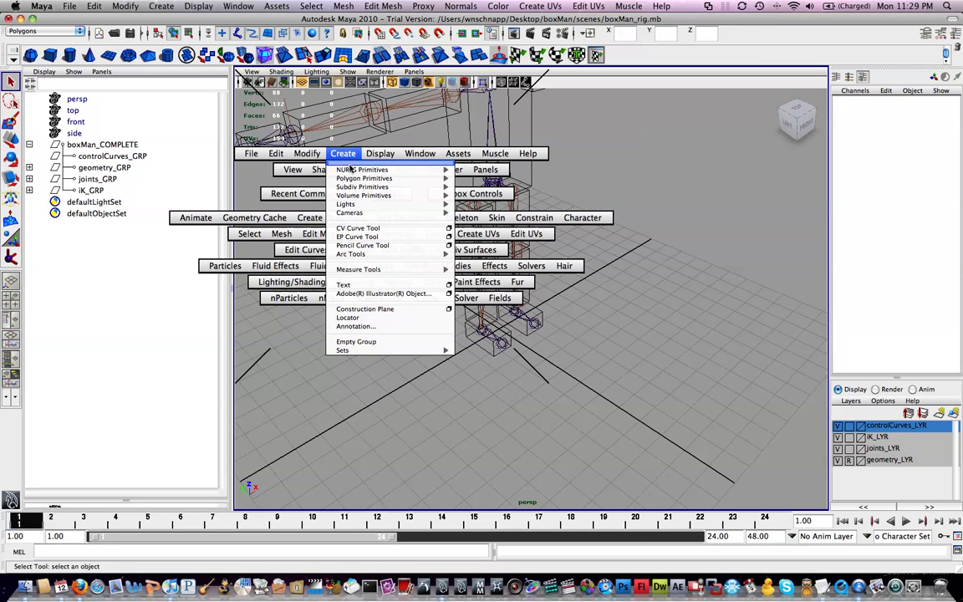
pyautogui.moveTo(353, 171)
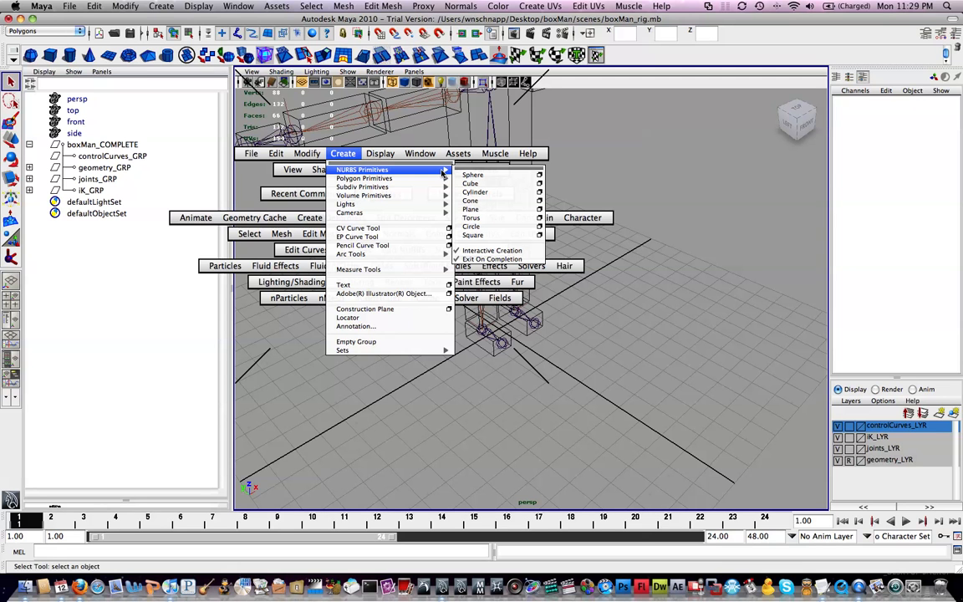
pyautogui.click(508, 228)
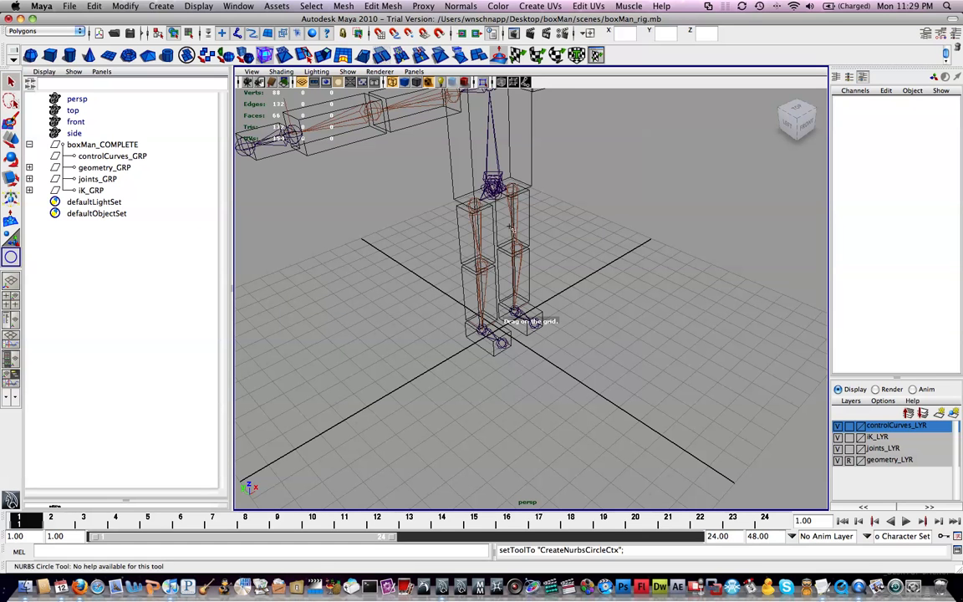
pyautogui.click(521, 341)
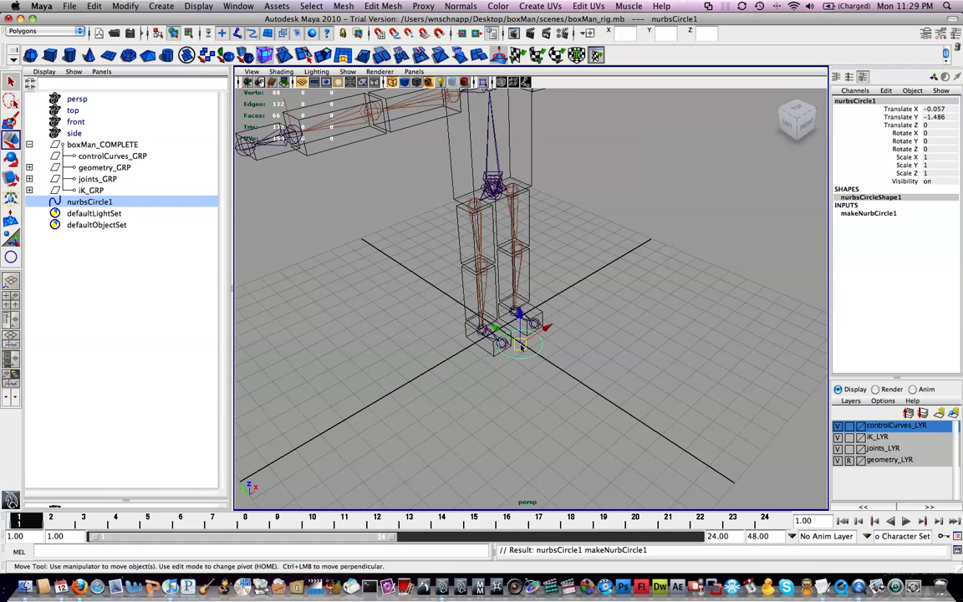
pyautogui.moveTo(519, 346); pyautogui.dragTo(422, 357)
# - Scale the circle uniformly to about 6.95 so it surrounds both feet
pyautogui.keyDown('alt'); pyautogui.moveTo(493, 301); pyautogui.dragTo(475, 290, button='right'); pyautogui.keyUp('alt')
pyautogui.keyDown('alt'); pyautogui.moveTo(472, 290); pyautogui.dragTo(508, 236, button='middle'); pyautogui.keyUp('alt')
pyautogui.press('r')
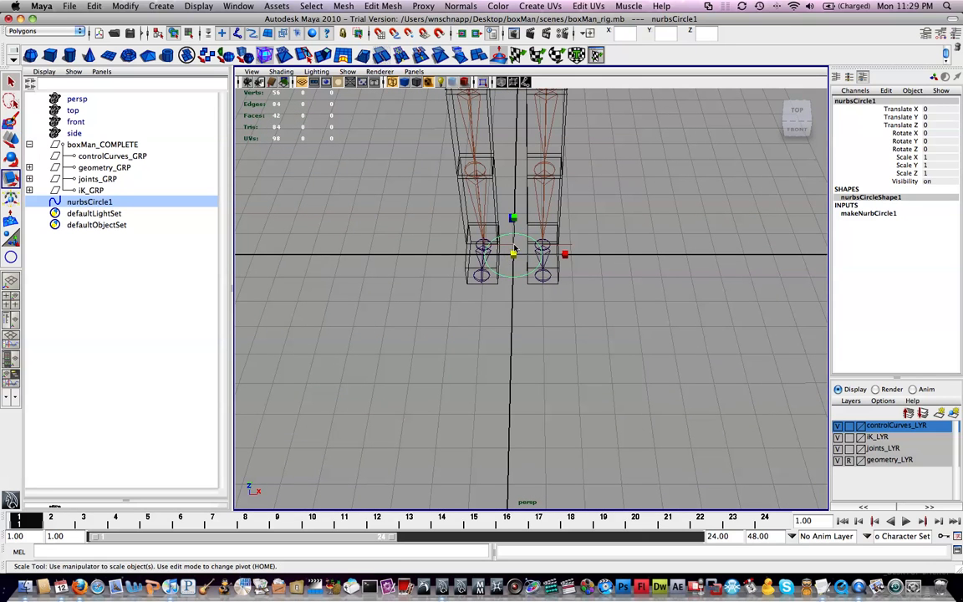
pyautogui.moveTo(513, 254); pyautogui.dragTo(765, 264)
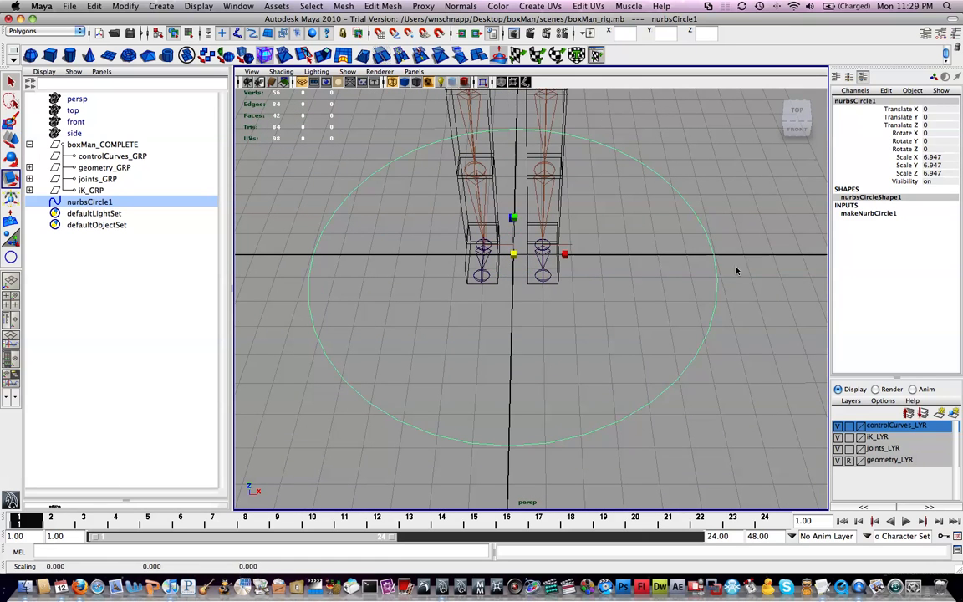
# - Examine the circle's control vertices, and return to object mode with the circle selected
pyautogui.keyDown('alt'); pyautogui.moveTo(669, 226); pyautogui.dragTo(654, 275); pyautogui.keyUp('alt')
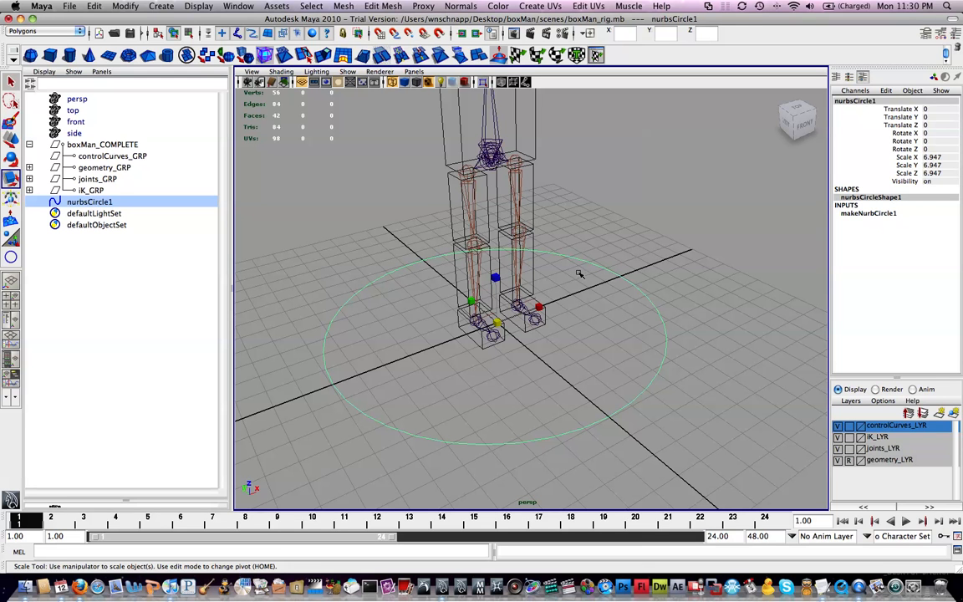
pyautogui.moveTo(590, 267); pyautogui.dragTo(505, 247, button='right')
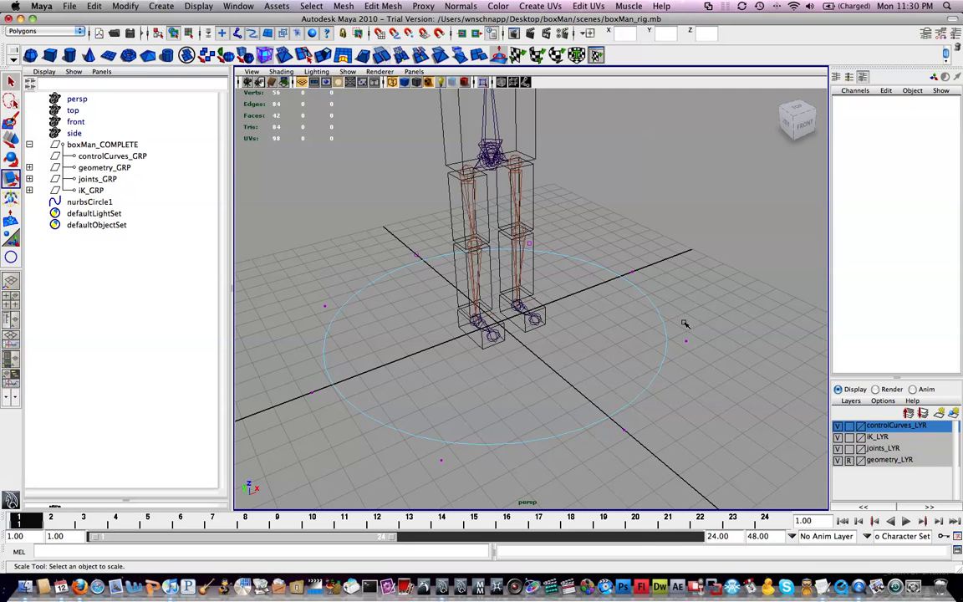
pyautogui.keyDown('alt'); pyautogui.moveTo(683, 328); pyautogui.dragTo(685, 340); pyautogui.keyUp('alt')
pyautogui.keyDown('alt'); pyautogui.moveTo(686, 340); pyautogui.dragTo(682, 284, button='middle'); pyautogui.keyUp('alt')
pyautogui.keyDown('alt'); pyautogui.moveTo(682, 284); pyautogui.dragTo(631, 268); pyautogui.keyUp('alt')
pyautogui.press('r')
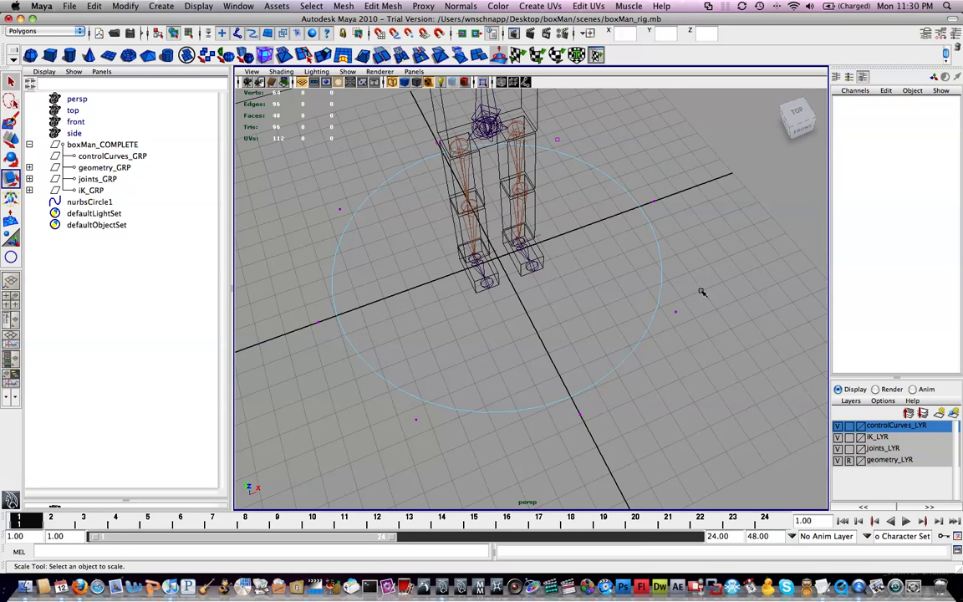
pyautogui.keyDown('alt'); pyautogui.moveTo(655, 241); pyautogui.dragTo(670, 270, button='middle'); pyautogui.keyUp('alt')
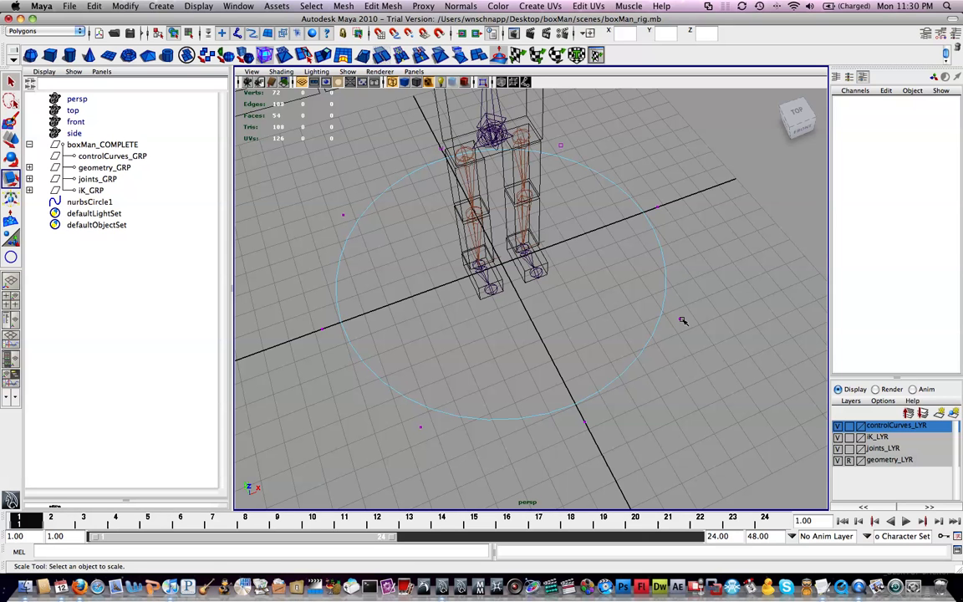
pyautogui.click(669, 266)
pyautogui.keyDown('alt'); pyautogui.moveTo(656, 295); pyautogui.dragTo(704, 298); pyautogui.keyUp('alt')
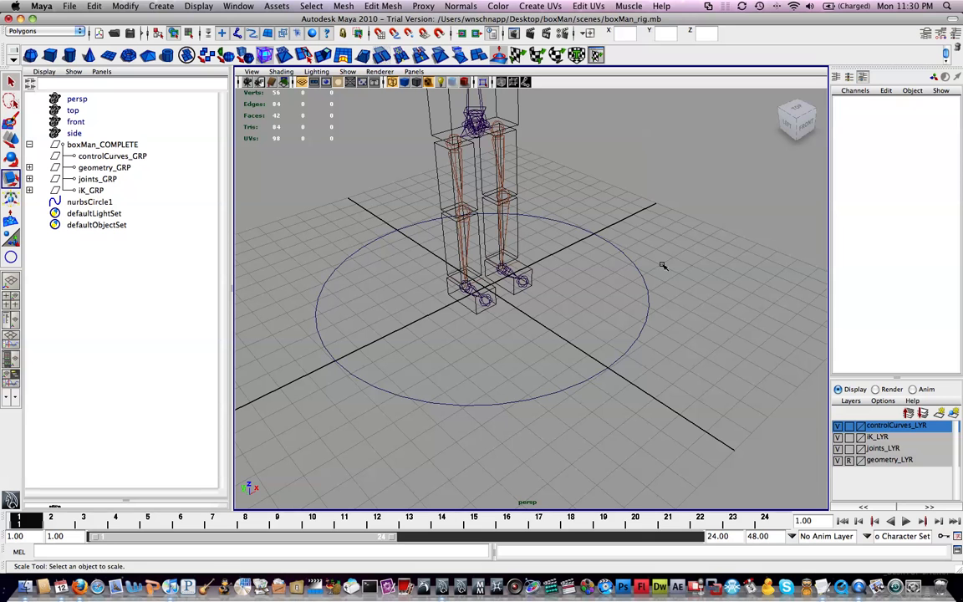
pyautogui.click(635, 276)
pyautogui.keyDown('alt'); pyautogui.moveTo(677, 267); pyautogui.dragTo(659, 272); pyautogui.keyUp('alt')
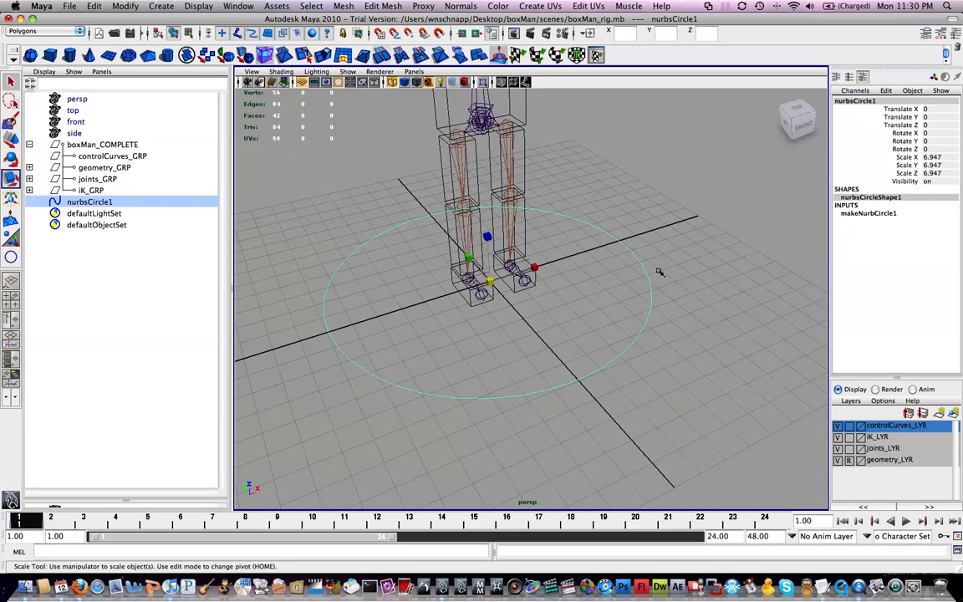
# - Scale every other control vertex of the circle inward toward the center to form a four-pointed star
pyautogui.click(598, 272)
pyautogui.keyDown('alt'); pyautogui.moveTo(598, 272); pyautogui.dragTo(644, 302); pyautogui.keyUp('alt')
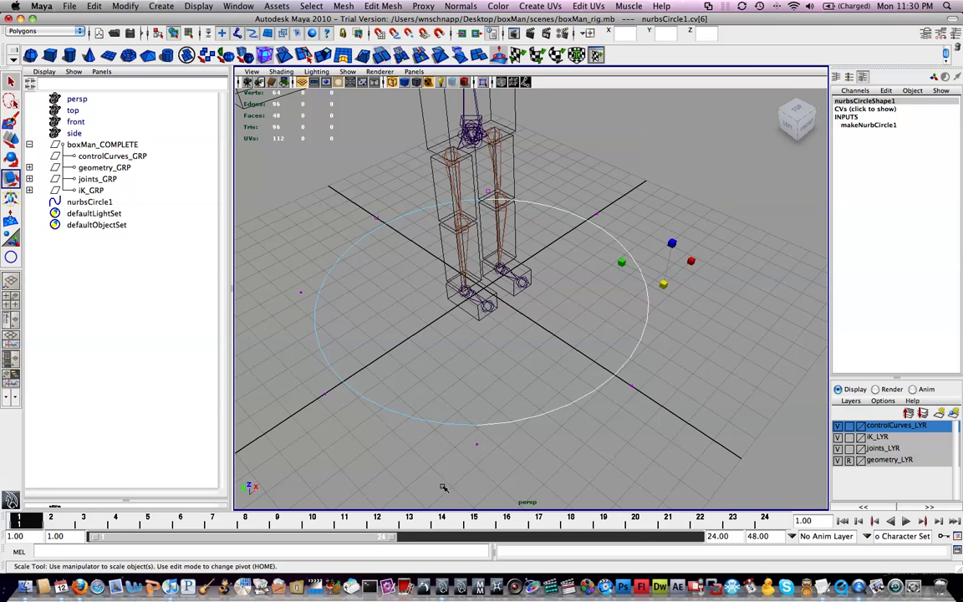
pyautogui.keyDown('alt'); pyautogui.moveTo(350, 274); pyautogui.dragTo(316, 306); pyautogui.keyUp('alt')
pyautogui.moveTo(501, 307); pyautogui.dragTo(468, 309)
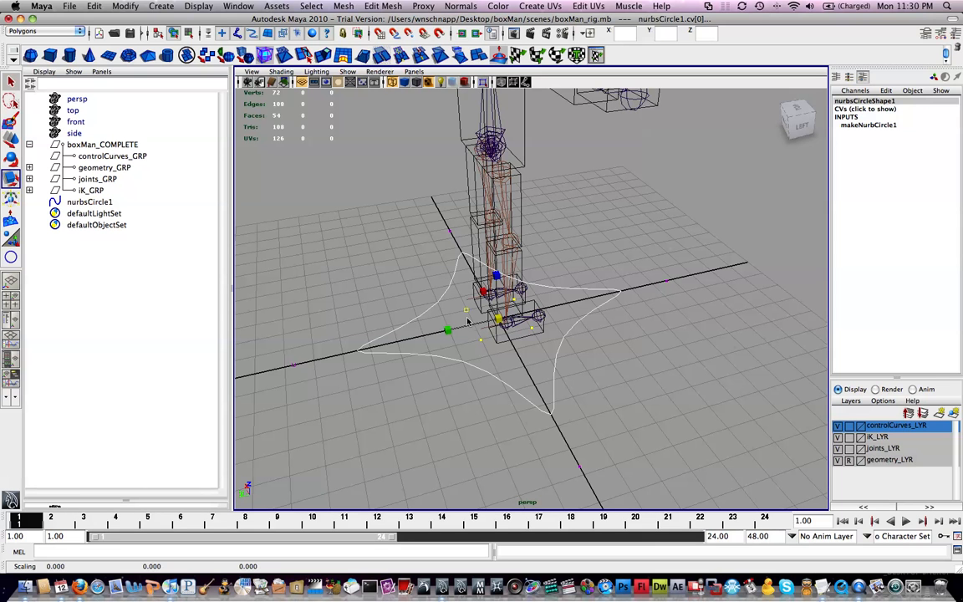
pyautogui.moveTo(499, 321); pyautogui.dragTo(524, 321)
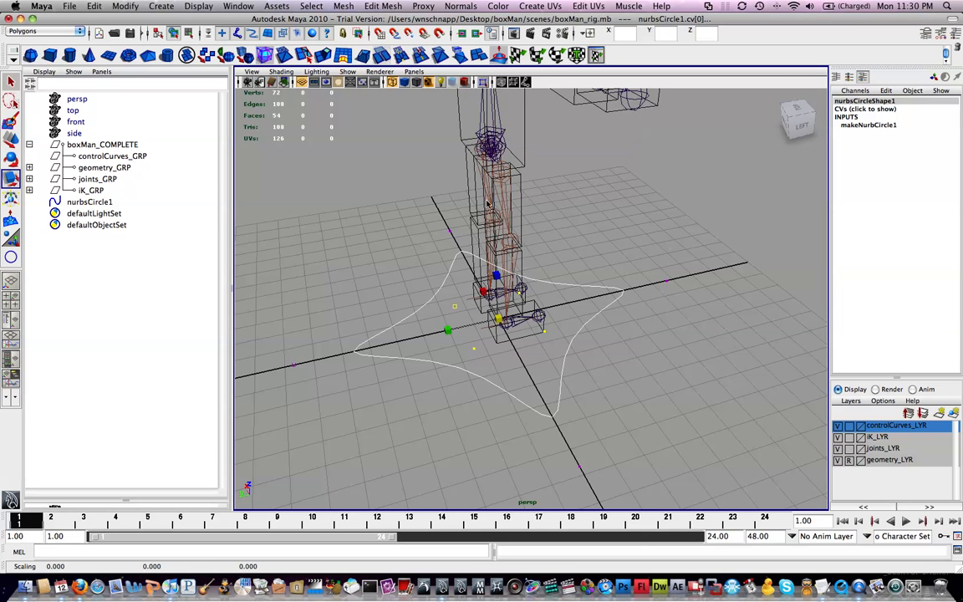
pyautogui.keyDown('alt'); pyautogui.moveTo(536, 264); pyautogui.dragTo(585, 259); pyautogui.keyUp('alt')
pyautogui.click(606, 249)
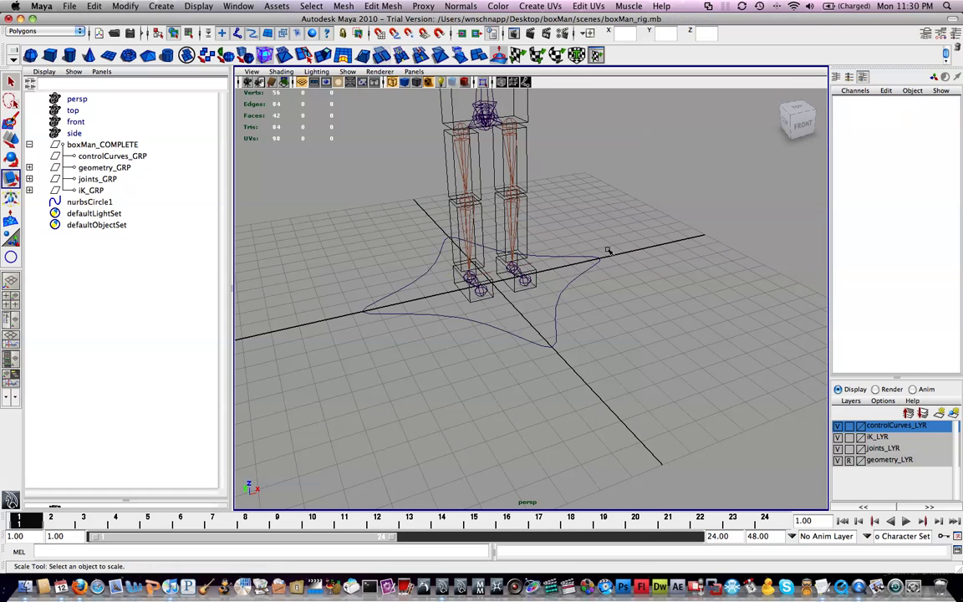
# - Move the star-shaped curve away from the character to about X 10.07, Y -6.55, Z -2.47
pyautogui.click(597, 259)
pyautogui.press('w')
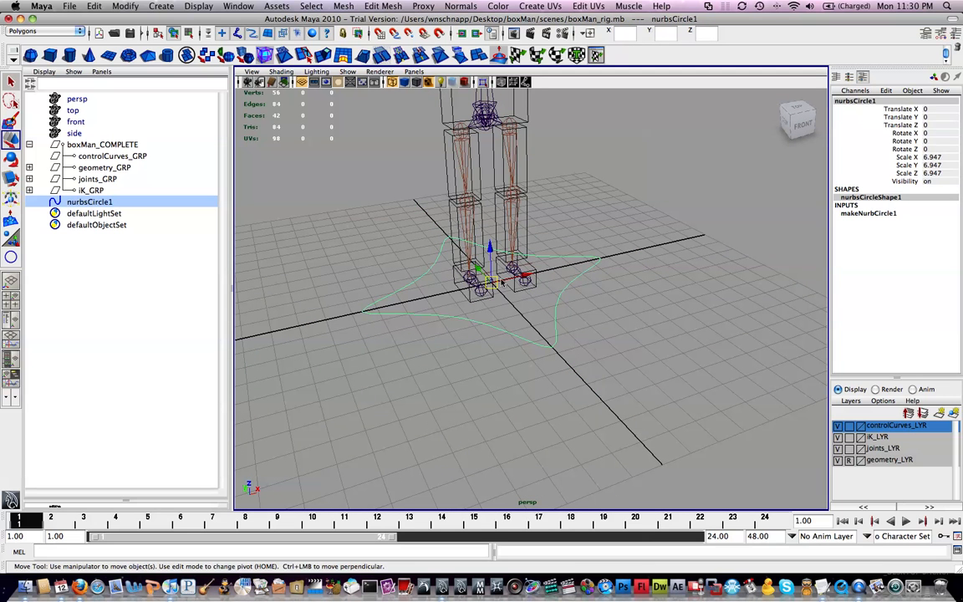
pyautogui.moveTo(484, 286); pyautogui.dragTo(763, 347)
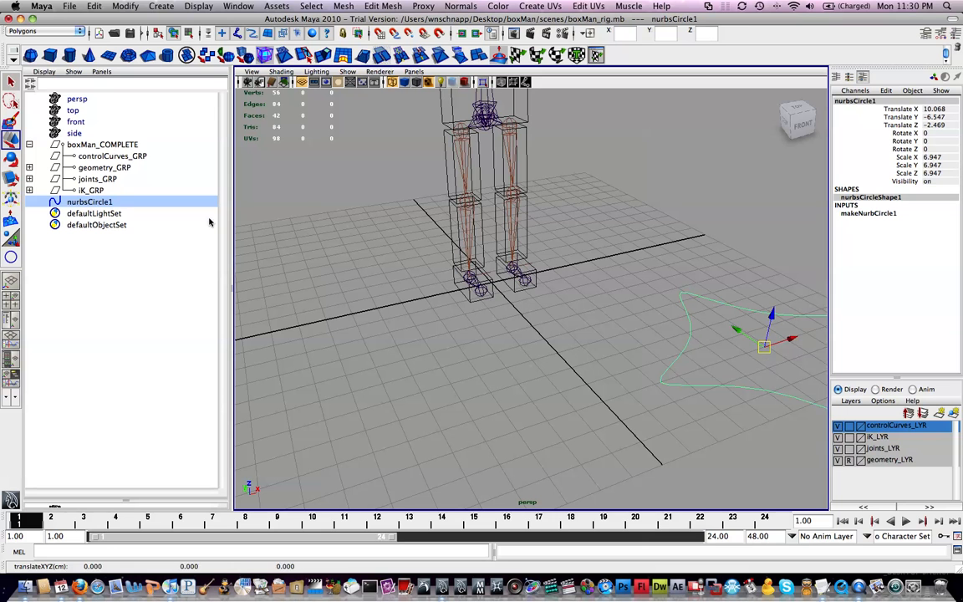
# - Create a second NURBS circle, snap it to the grid origin and scale it uniformly to about 5.83
pyautogui.keyDown('alt'); pyautogui.moveTo(431, 268); pyautogui.dragTo(366, 270, button='middle'); pyautogui.keyUp('alt')
pyautogui.press('y')
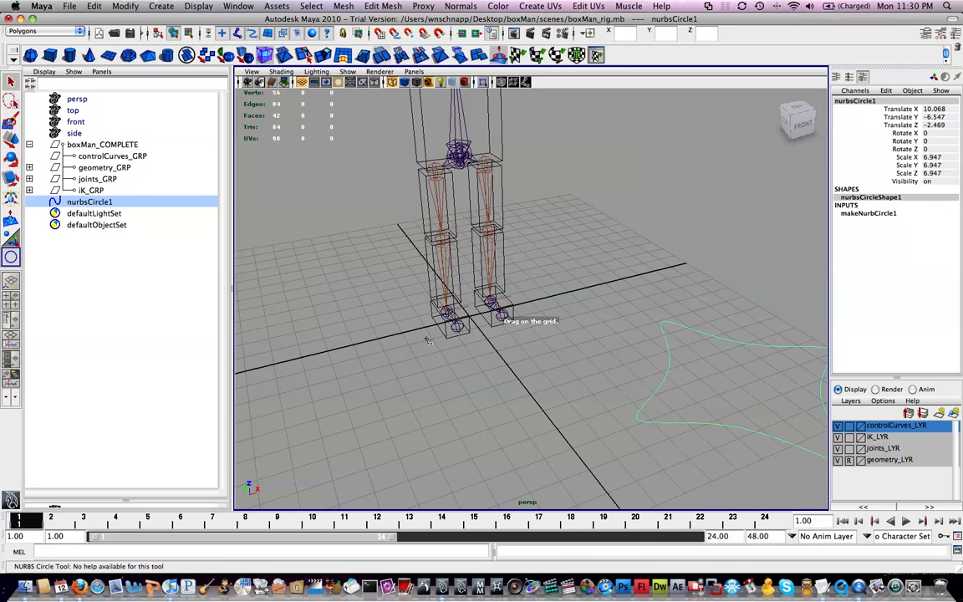
pyautogui.click(478, 385)
pyautogui.press('w')
pyautogui.press('x')
pyautogui.moveTo(478, 386); pyautogui.dragTo(610, 338)
pyautogui.press('r')
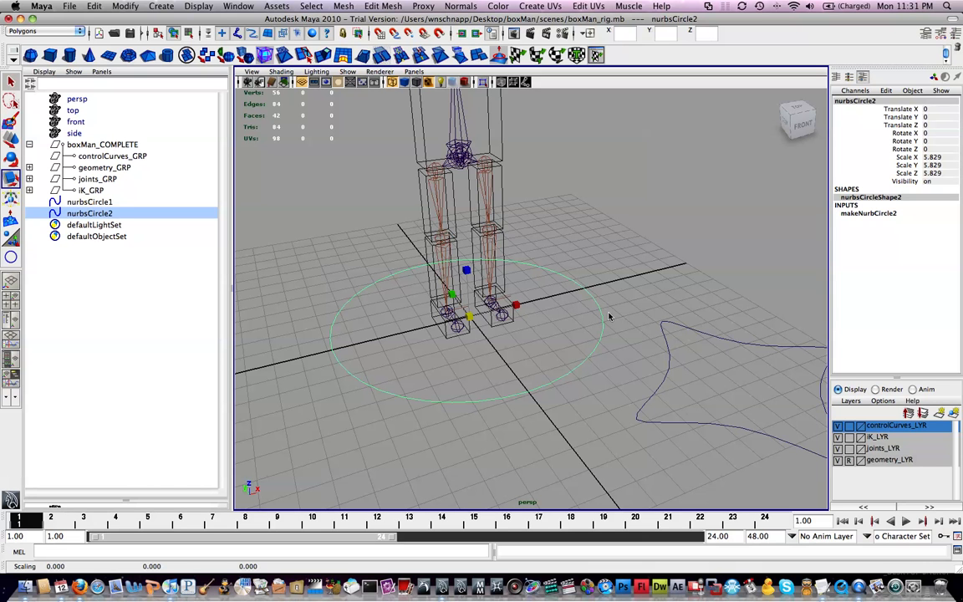
# - Check the control vertices of the second circle, and reselect the whole curve in object mode
pyautogui.press('space')
pyautogui.press('space')
pyautogui.moveTo(562, 278); pyautogui.dragTo(509, 275, button='right')
pyautogui.click(594, 287)
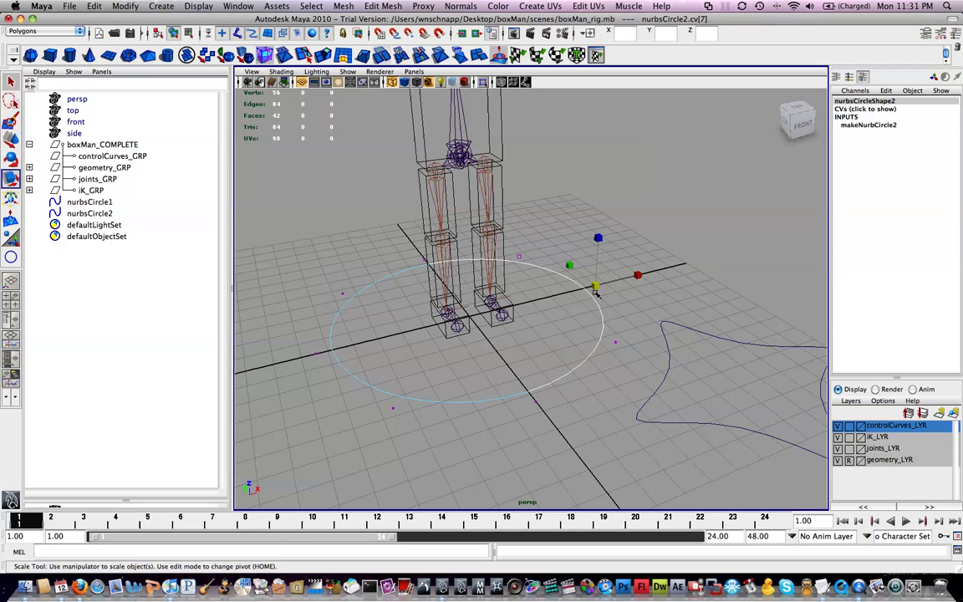
pyautogui.moveTo(595, 294); pyautogui.dragTo(651, 271, button='right')
pyautogui.click(614, 299)
pyautogui.click(599, 304)
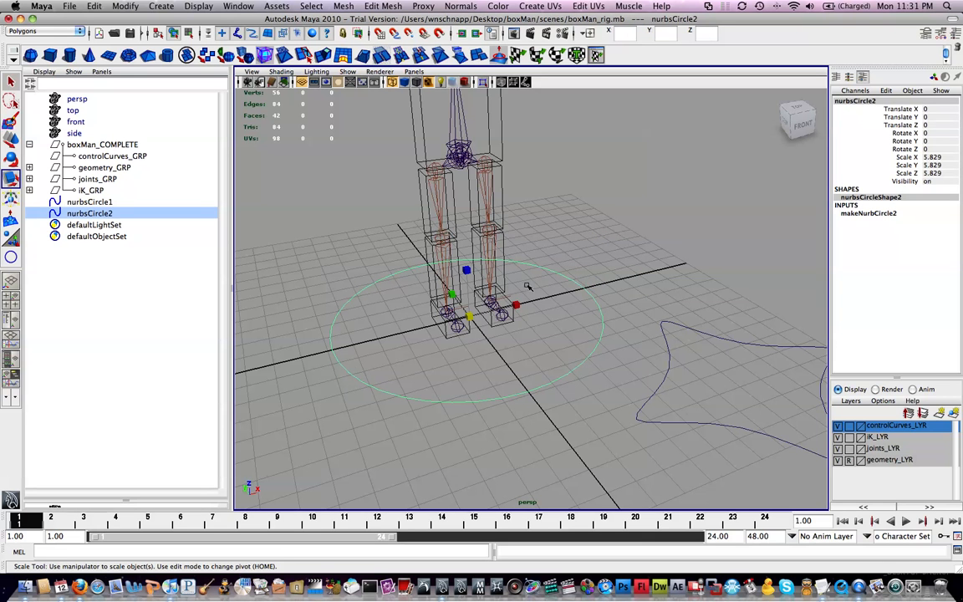
# - Rebuild the second circle as a uniform cubic curve with 16 spans
pyautogui.press('space')
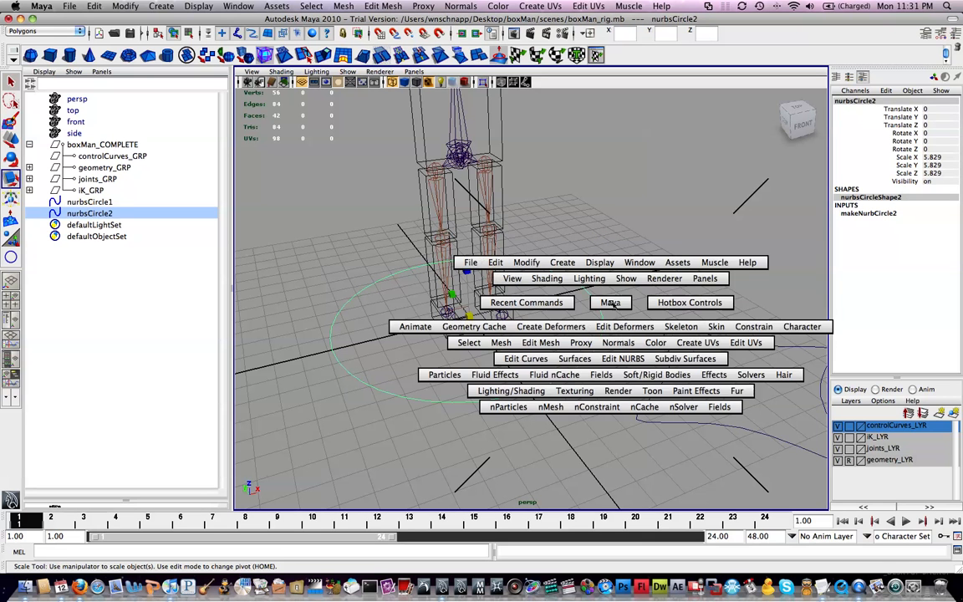
pyautogui.click(536, 358)
pyautogui.moveTo(575, 343); pyautogui.dragTo(604, 252)
pyautogui.moveTo(756, 240); pyautogui.dragTo(587, 236)
pyautogui.click(572, 337)
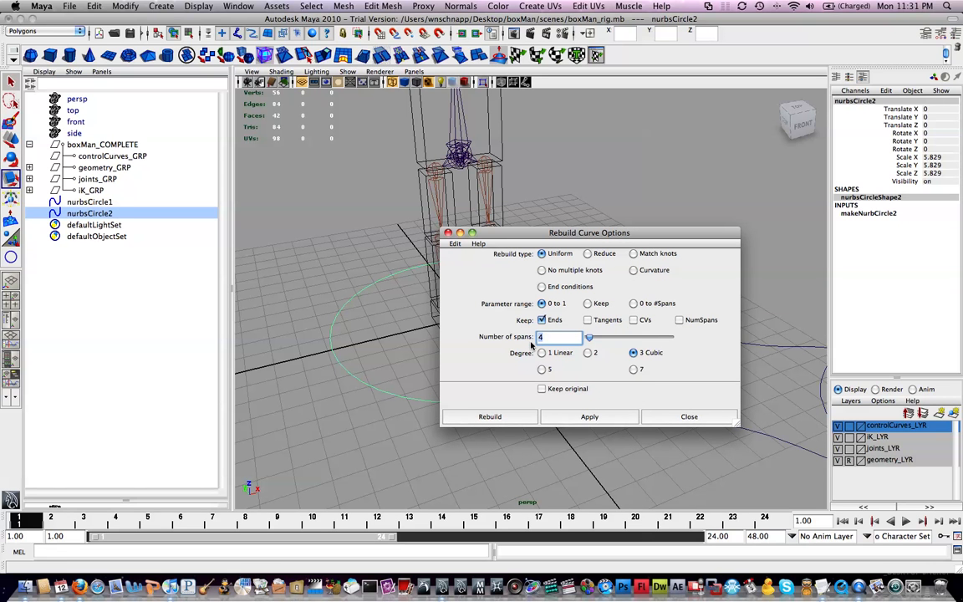
pyautogui.write('1')
pyautogui.write('6')
pyautogui.click(489, 417)
# - Select every other control vertex of the rebuilt second circle and scale them inward to form an eight-pointed star
pyautogui.moveTo(570, 378); pyautogui.dragTo(502, 379, button='right')
pyautogui.keyDown('alt'); pyautogui.moveTo(622, 327); pyautogui.dragTo(578, 331); pyautogui.keyUp('alt')
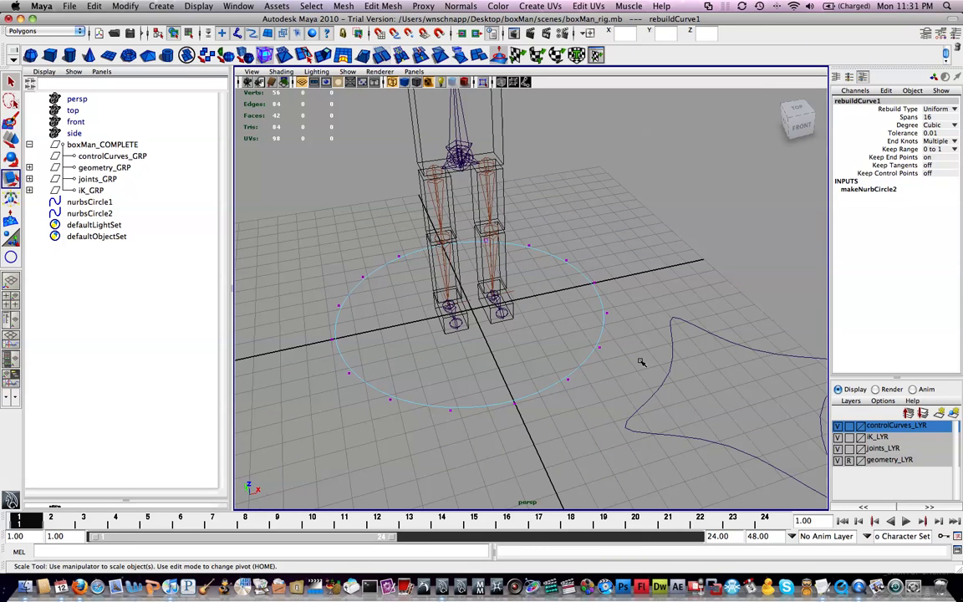
pyautogui.keyDown('alt'); pyautogui.moveTo(592, 352); pyautogui.dragTo(586, 361, button='middle'); pyautogui.keyUp('alt')
pyautogui.moveTo(583, 375); pyautogui.dragTo(541, 399)
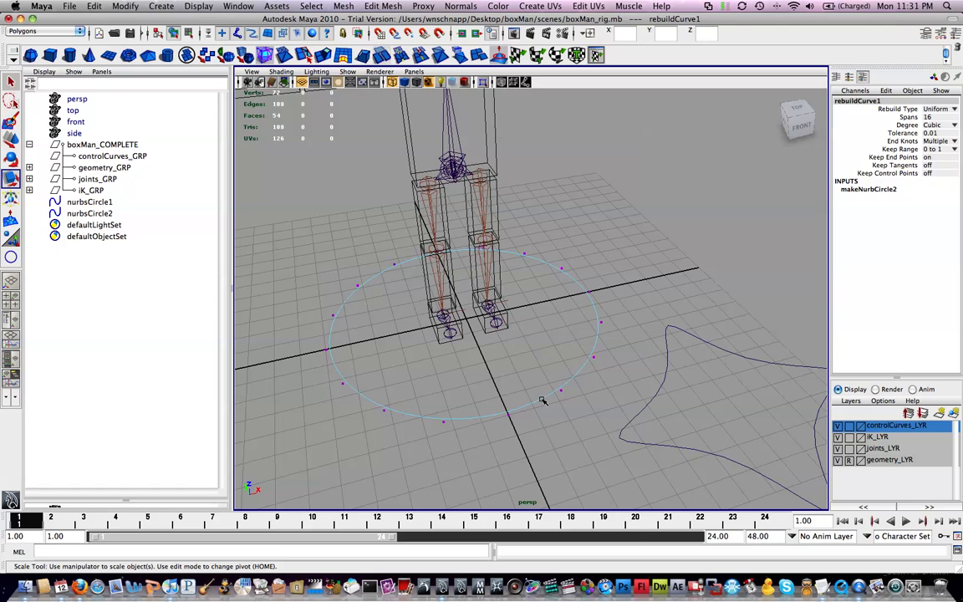
pyautogui.keyDown('shift'); pyautogui.moveTo(609, 314); pyautogui.dragTo(559, 351); pyautogui.keyUp('shift')
pyautogui.keyDown('shift'); pyautogui.moveTo(459, 400); pyautogui.dragTo(418, 444); pyautogui.keyUp('shift')
pyautogui.keyDown('alt'); pyautogui.moveTo(361, 385); pyautogui.dragTo(513, 303); pyautogui.keyUp('alt')
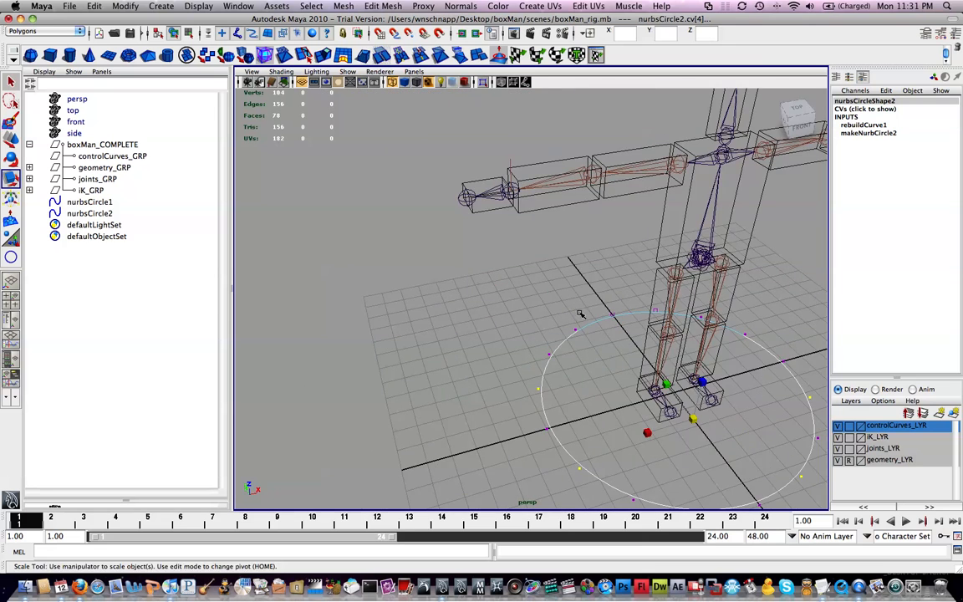
pyautogui.keyDown('alt'); pyautogui.moveTo(589, 351); pyautogui.dragTo(745, 337); pyautogui.keyUp('alt')
pyautogui.keyDown('alt'); pyautogui.moveTo(373, 318); pyautogui.dragTo(377, 413); pyautogui.keyUp('alt')
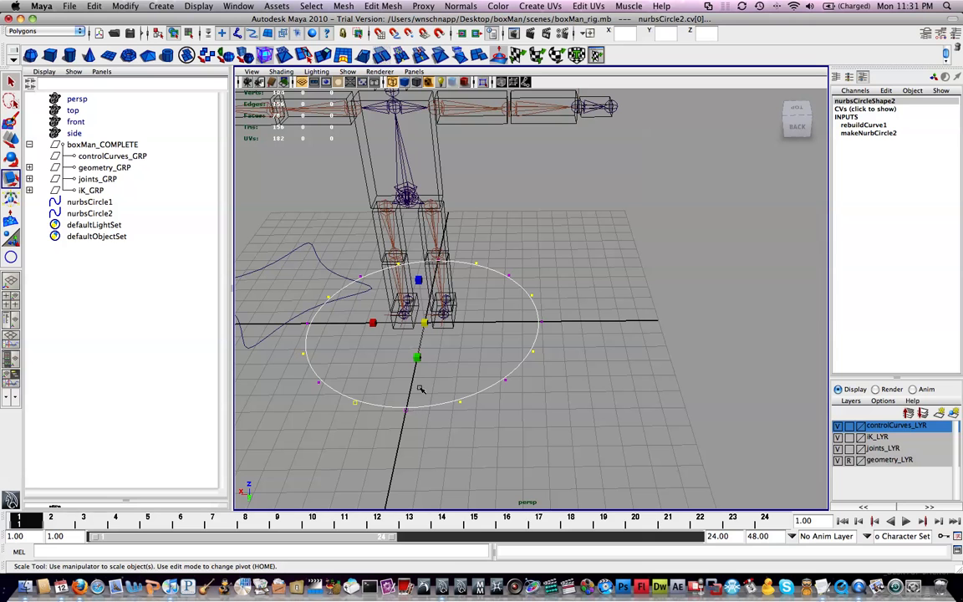
pyautogui.keyDown('alt'); pyautogui.moveTo(431, 335); pyautogui.dragTo(485, 402); pyautogui.keyUp('alt')
pyautogui.keyDown('alt'); pyautogui.moveTo(602, 354); pyautogui.dragTo(442, 337); pyautogui.keyUp('alt')
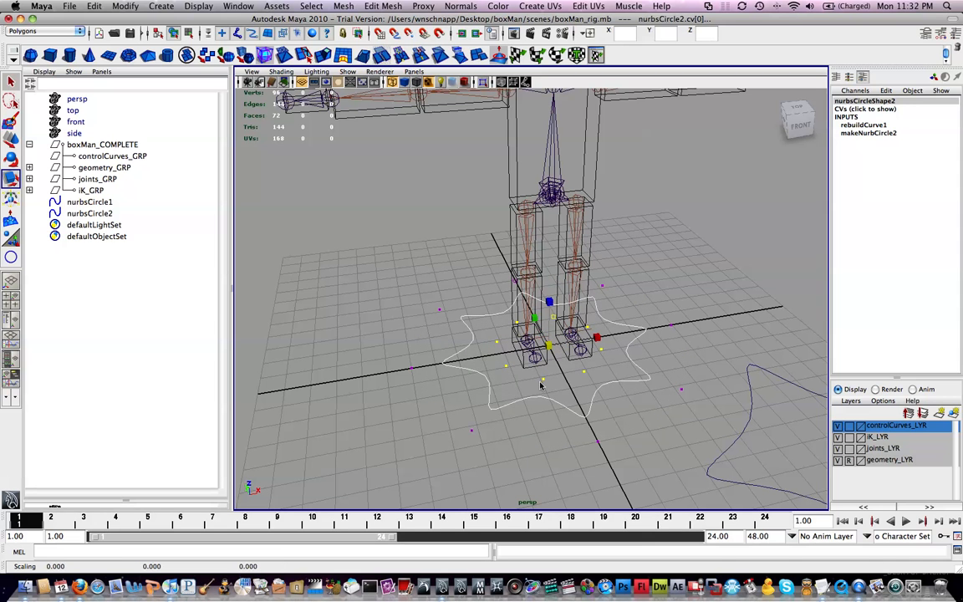
# - Select the whole eight-pointed star curve and scale it uniformly to about 9.06
pyautogui.click(564, 414)
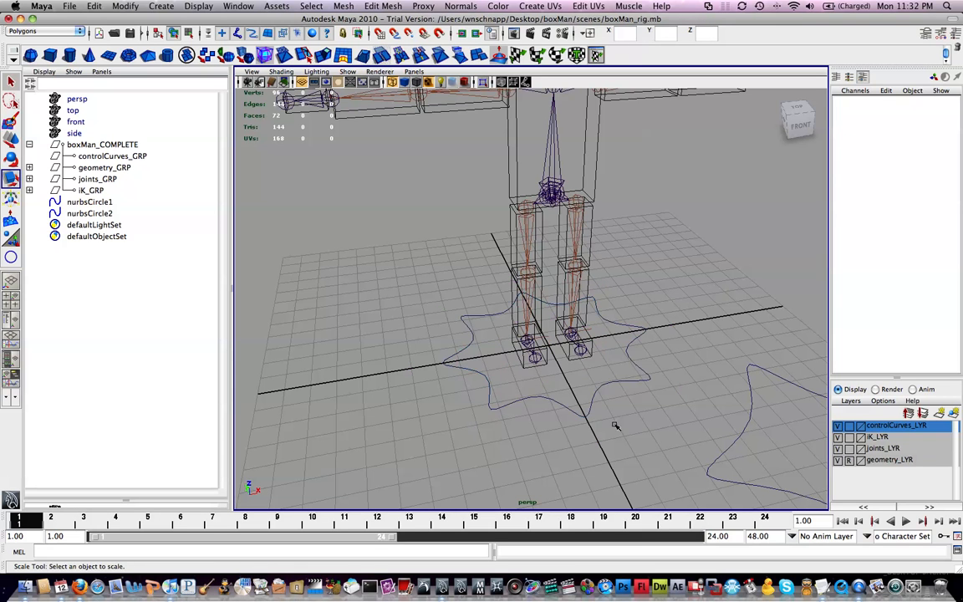
pyautogui.click(565, 404)
pyautogui.moveTo(549, 345); pyautogui.dragTo(679, 336)
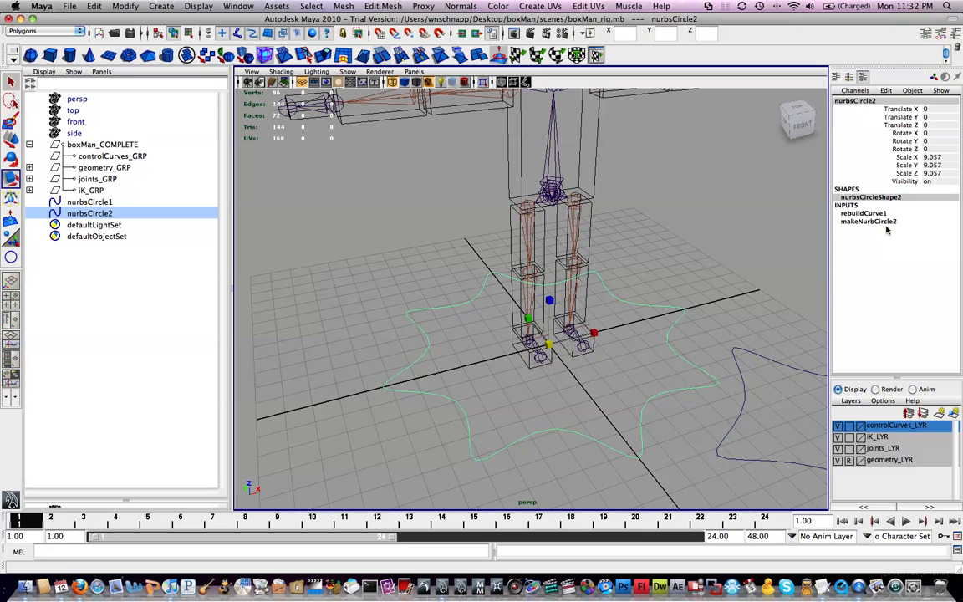
# - Freeze the transformations of the eight-pointed star curve and delete its construction history
pyautogui.press('space')
pyautogui.press('space')
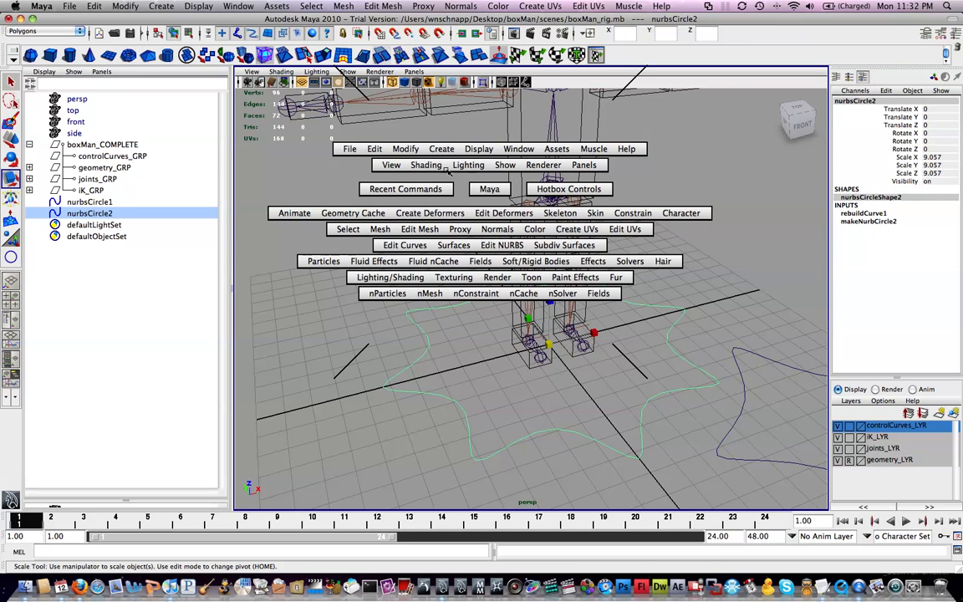
pyautogui.click(405, 149)
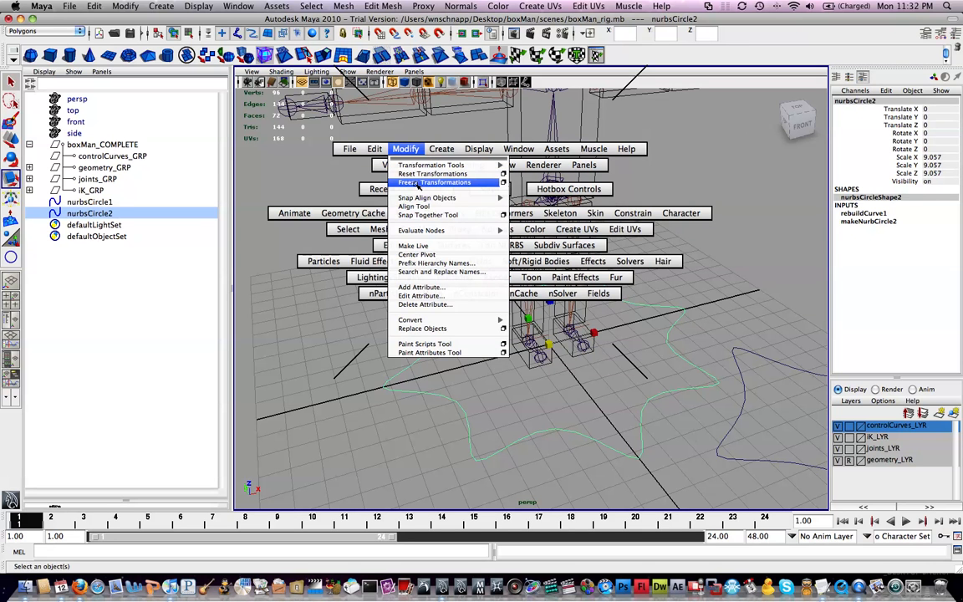
pyautogui.click(417, 183)
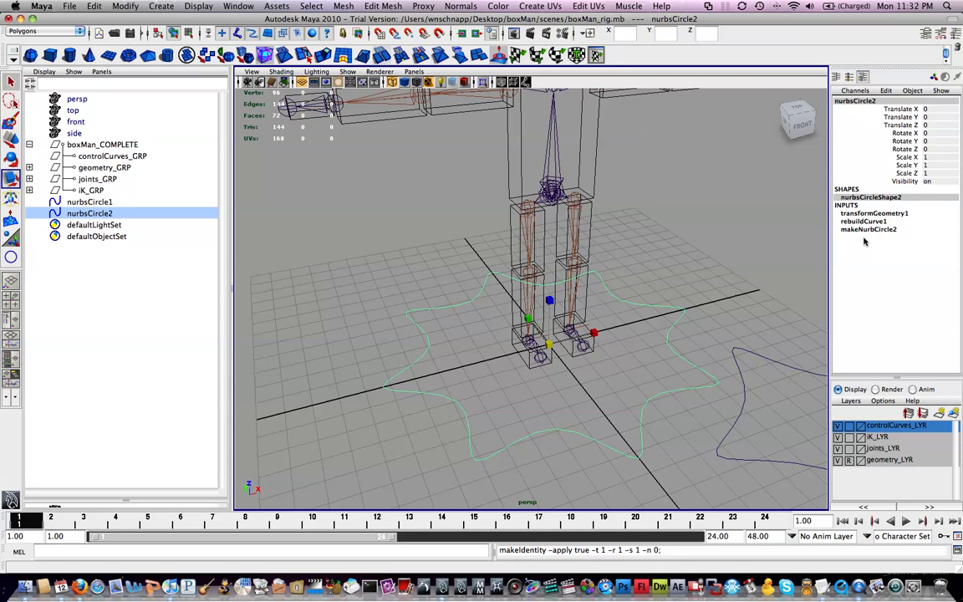
pyautogui.hotkey('alt', 'shift', 'd')
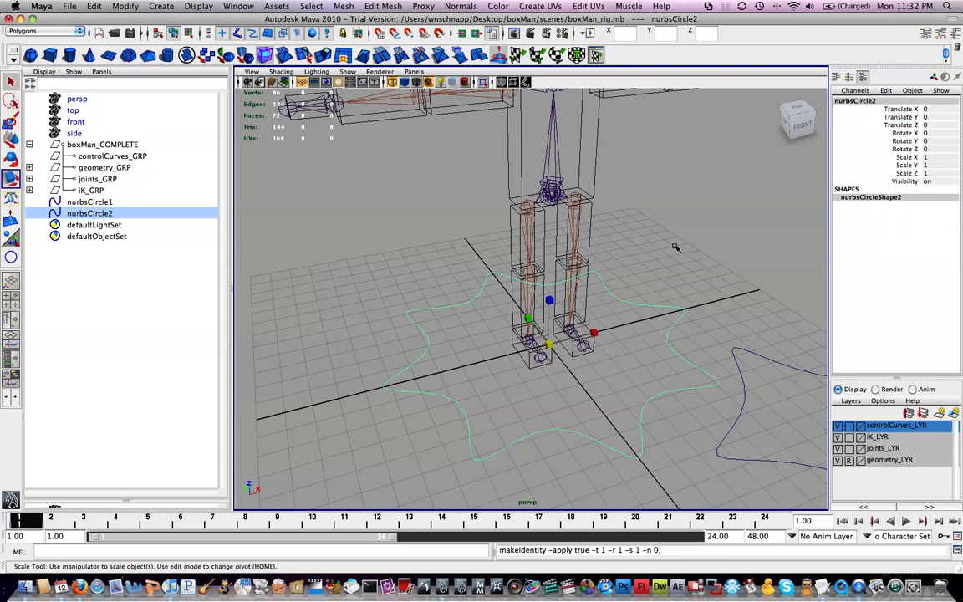
# - Rename the eight-pointed star curve around the feet as master_Control
pyautogui.keyDown('alt'); pyautogui.moveTo(680, 252); pyautogui.dragTo(660, 261, button='middle'); pyautogui.keyUp('alt')
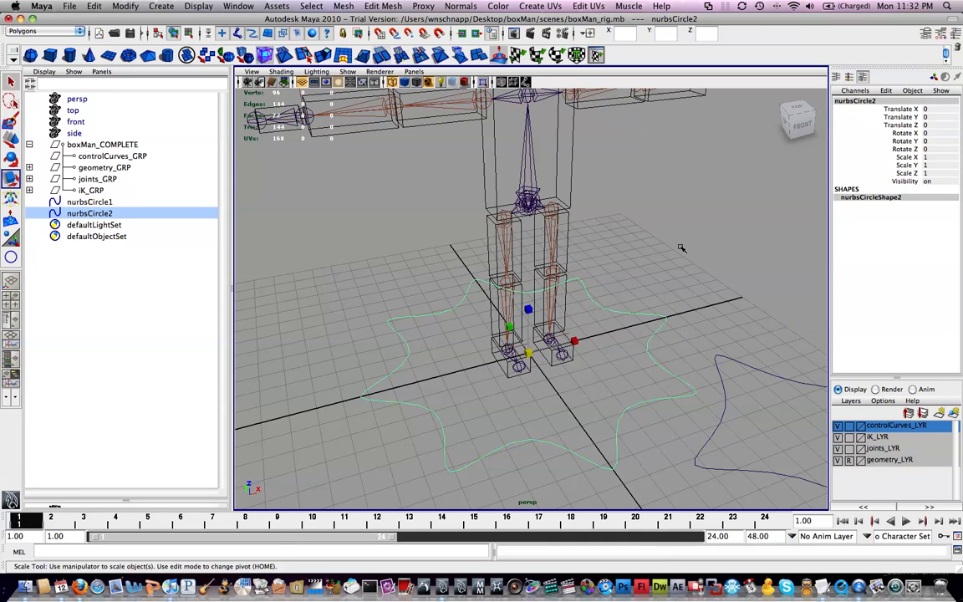
pyautogui.click(862, 103)
pyautogui.write('master_Cont')
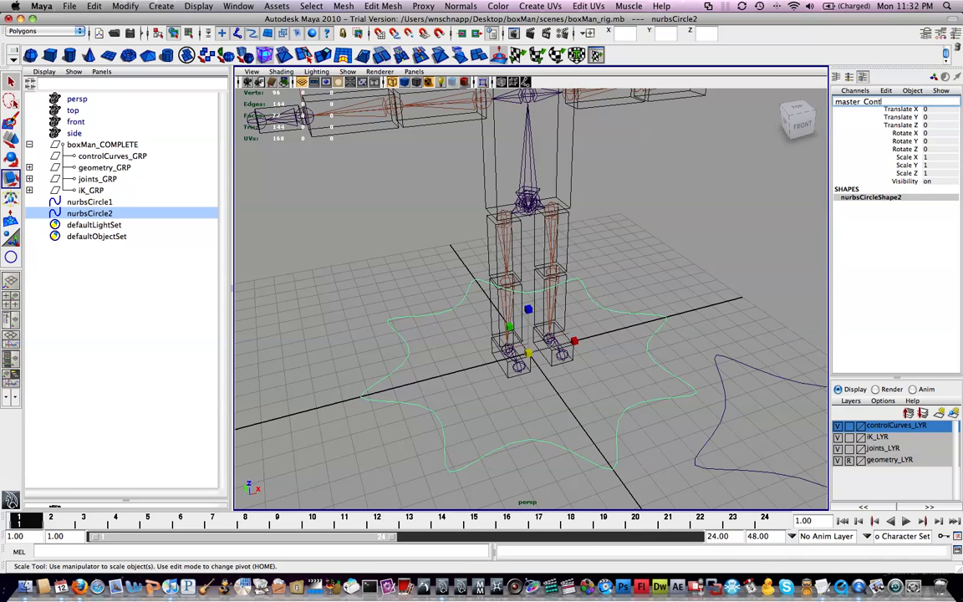
pyautogui.write('rol')
pyautogui.press('Return')
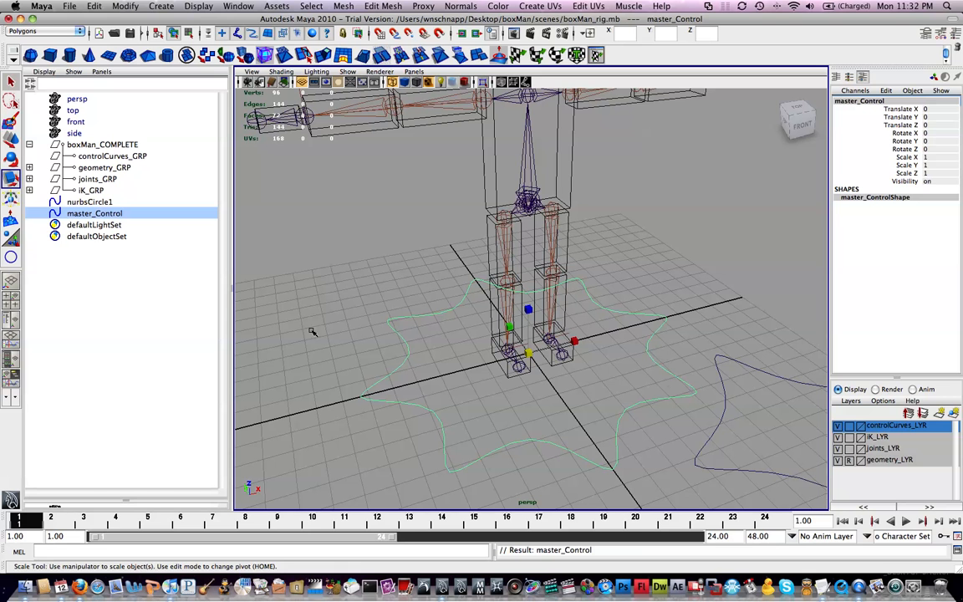
# - Move the first star-shaped curve from beside the character onto the hip root joint with point snapping, at Z 7.059
pyautogui.moveTo(798, 335); pyautogui.dragTo(761, 401)
pyautogui.keyDown('alt'); pyautogui.moveTo(758, 382); pyautogui.dragTo(703, 350, button='middle'); pyautogui.keyUp('alt')
pyautogui.press('w')
pyautogui.keyDown('alt'); pyautogui.moveTo(705, 354); pyautogui.dragTo(715, 292); pyautogui.keyUp('alt')
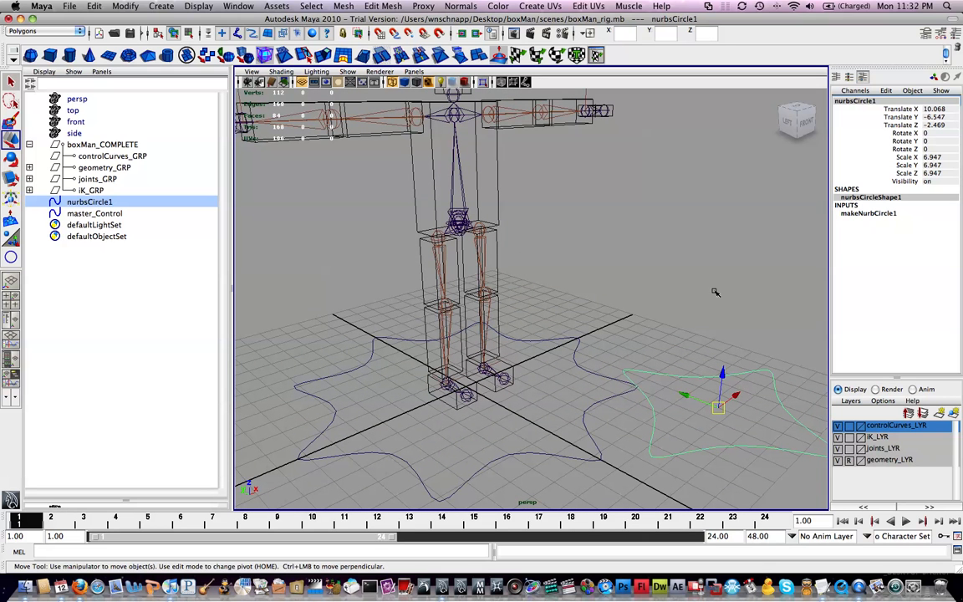
pyautogui.press('v')
pyautogui.moveTo(719, 408); pyautogui.dragTo(458, 223)
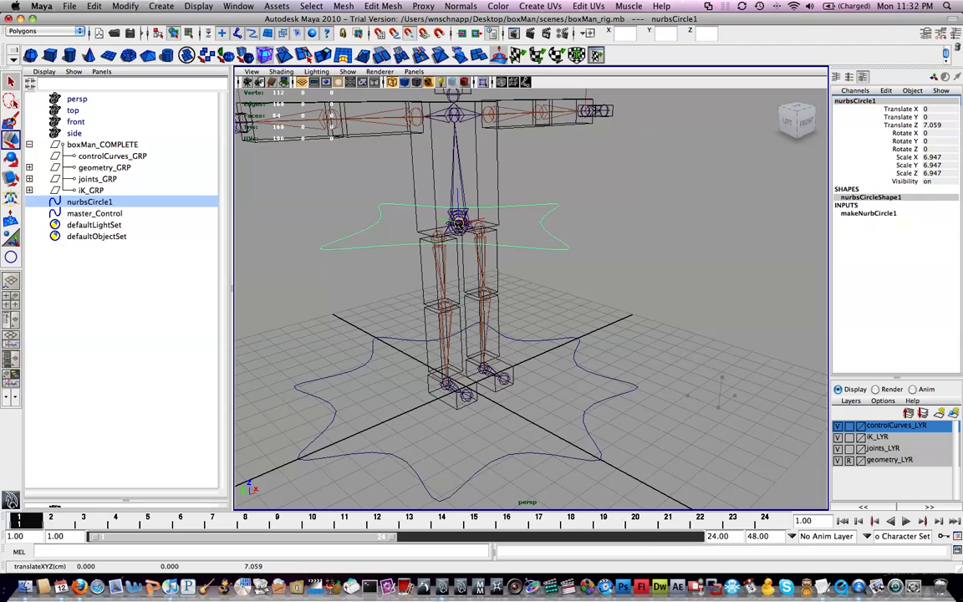
# - Check the star curve's placement at the hips up close and snap it onto the hip root joint again
pyautogui.keyDown('alt'); pyautogui.moveTo(458, 223); pyautogui.dragTo(612, 215, button='right'); pyautogui.keyUp('alt')
pyautogui.keyDown('alt'); pyautogui.moveTo(612, 216); pyautogui.dragTo(535, 254); pyautogui.keyUp('alt')
pyautogui.keyDown('alt'); pyautogui.moveTo(534, 250); pyautogui.dragTo(468, 230, button='right'); pyautogui.keyUp('alt')
pyautogui.keyDown('alt'); pyautogui.moveTo(468, 230); pyautogui.dragTo(660, 227); pyautogui.keyUp('alt')
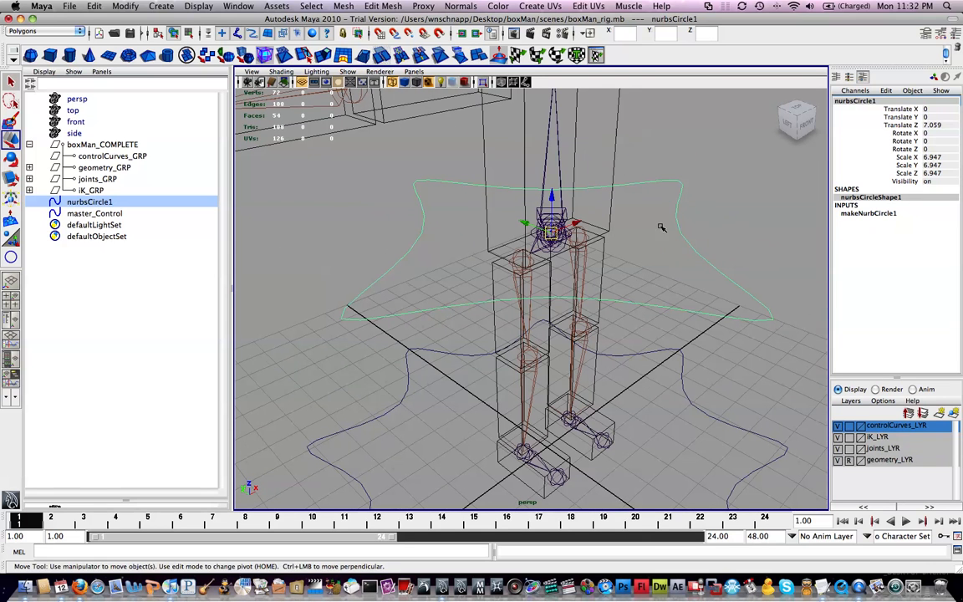
pyautogui.press('v')
pyautogui.moveTo(551, 234)
pyautogui.mouseDown()
pyautogui.moveTo(580, 305)
pyautogui.moveTo(638, 157)
pyautogui.moveTo(503, 200)
pyautogui.moveTo(537, 289)
pyautogui.moveTo(552, 230)
pyautogui.mouseUp()
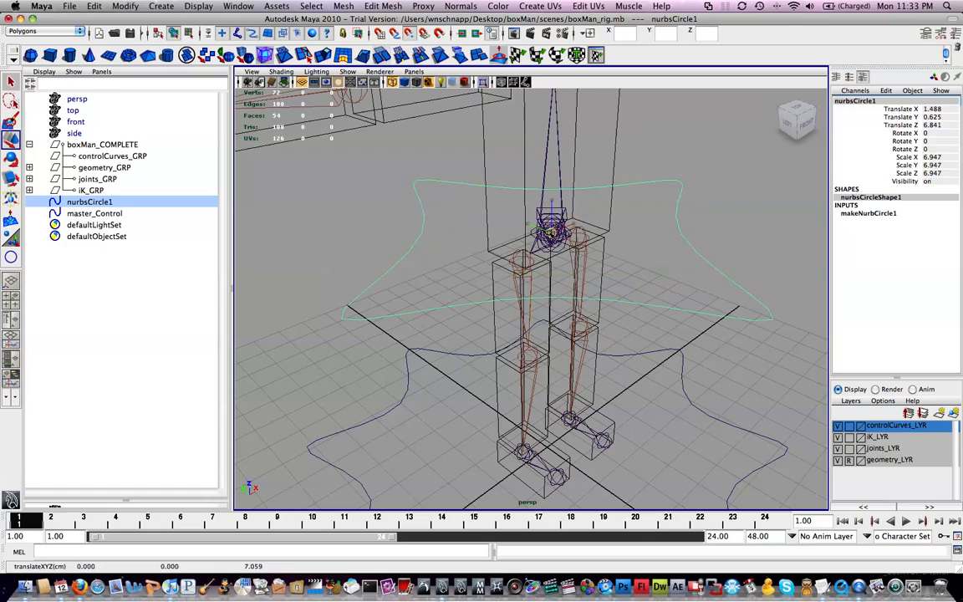
pyautogui.keyDown('alt'); pyautogui.moveTo(618, 210); pyautogui.dragTo(600, 202); pyautogui.keyUp('alt')
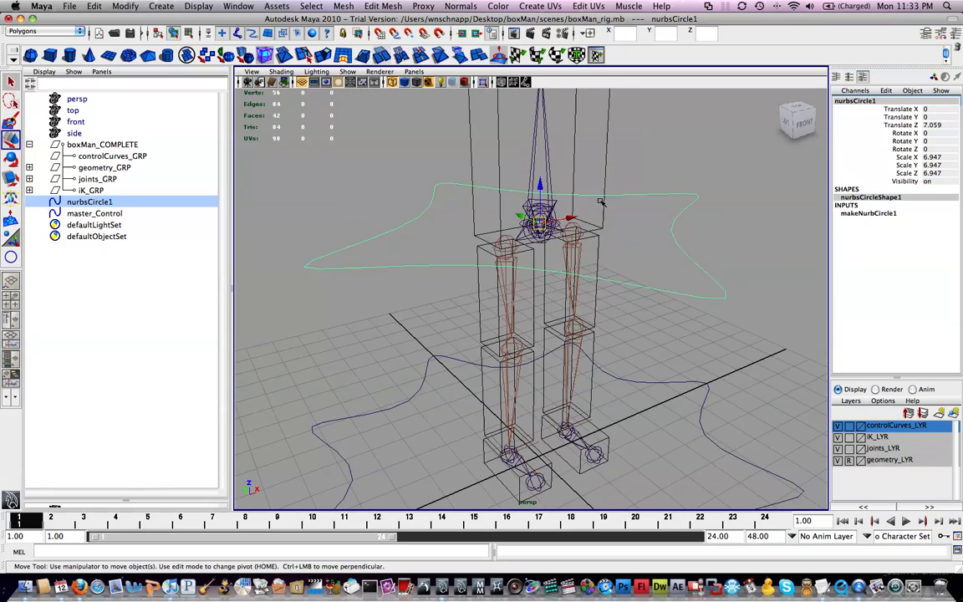
pyautogui.press('space')
pyautogui.keyDown('alt'); pyautogui.moveTo(690, 224); pyautogui.dragTo(631, 240); pyautogui.keyUp('alt')
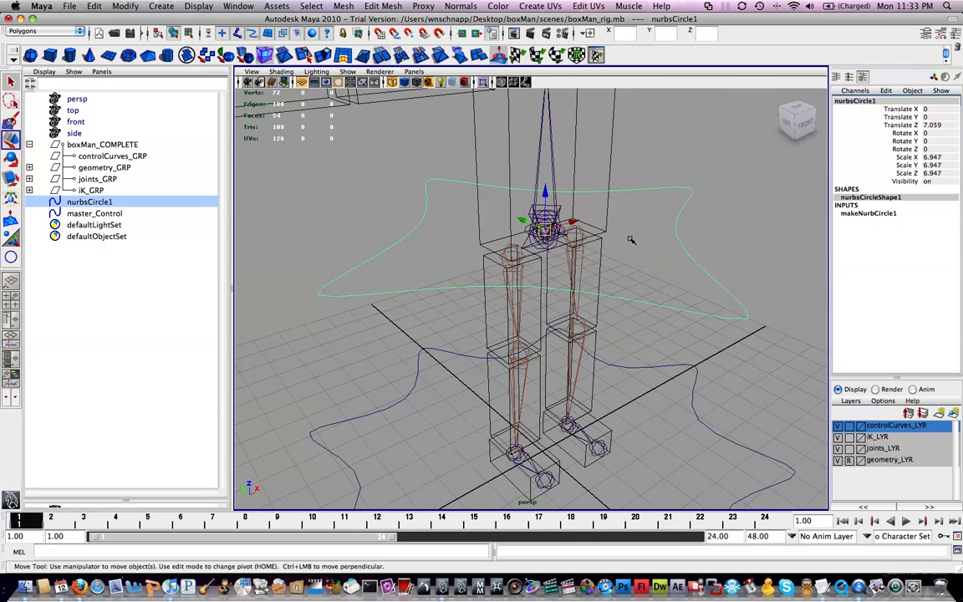
# - Duplicate the star curve at the hips and scale the copy uniformly to about 5.64
pyautogui.hotkey('ctrl', 'd')
pyautogui.press('r')
pyautogui.moveTo(544, 228); pyautogui.dragTo(459, 211)
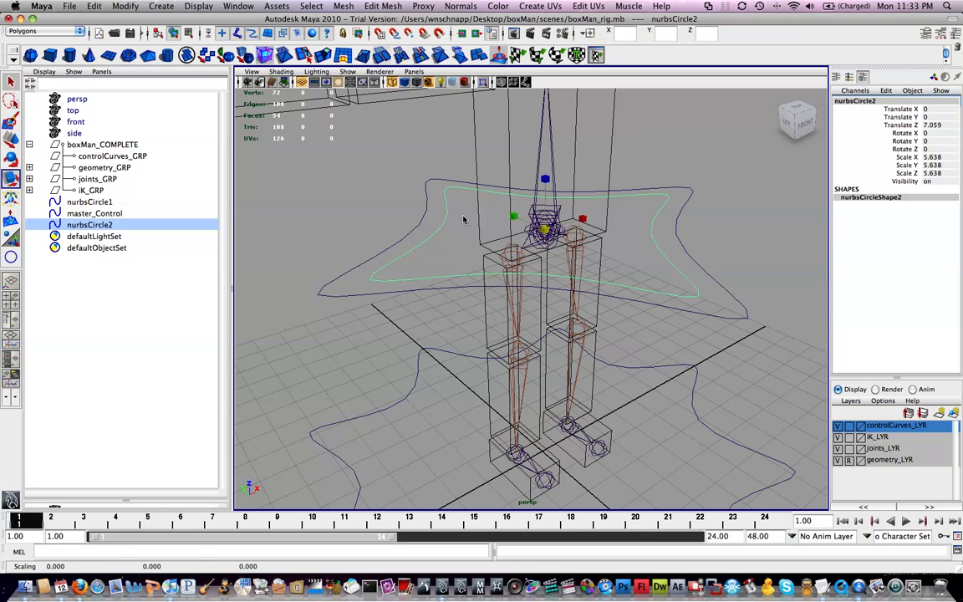
# - Select both star curves at the hips and scale them down together, taking the inner copy to about 4.49
pyautogui.moveTo(698, 212)
pyautogui.keyDown('alt'); pyautogui.mouseDown()
pyautogui.moveTo(666, 234)
pyautogui.moveTo(664, 251)
pyautogui.moveTo(704, 212)
pyautogui.mouseUp(); pyautogui.keyUp('alt')
pyautogui.moveTo(716, 162); pyautogui.dragTo(665, 209)
pyautogui.moveTo(543, 247); pyautogui.dragTo(466, 240)
# - Select only the outer star curve at the hips and scale it up uniformly to about 6.63
pyautogui.keyDown('alt'); pyautogui.moveTo(548, 280); pyautogui.dragTo(537, 249); pyautogui.keyUp('alt')
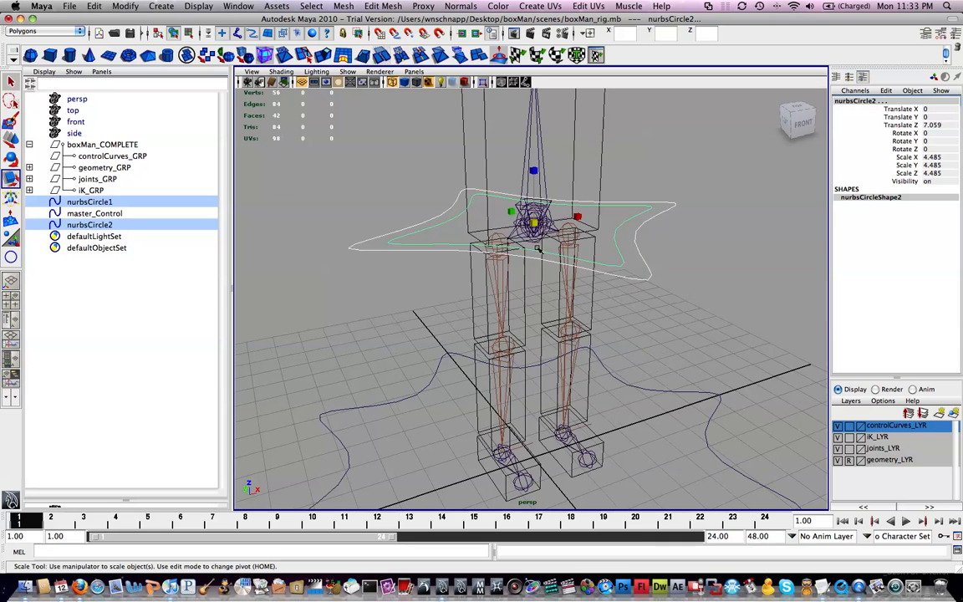
pyautogui.keyDown('alt'); pyautogui.moveTo(539, 170); pyautogui.dragTo(605, 232); pyautogui.keyUp('alt')
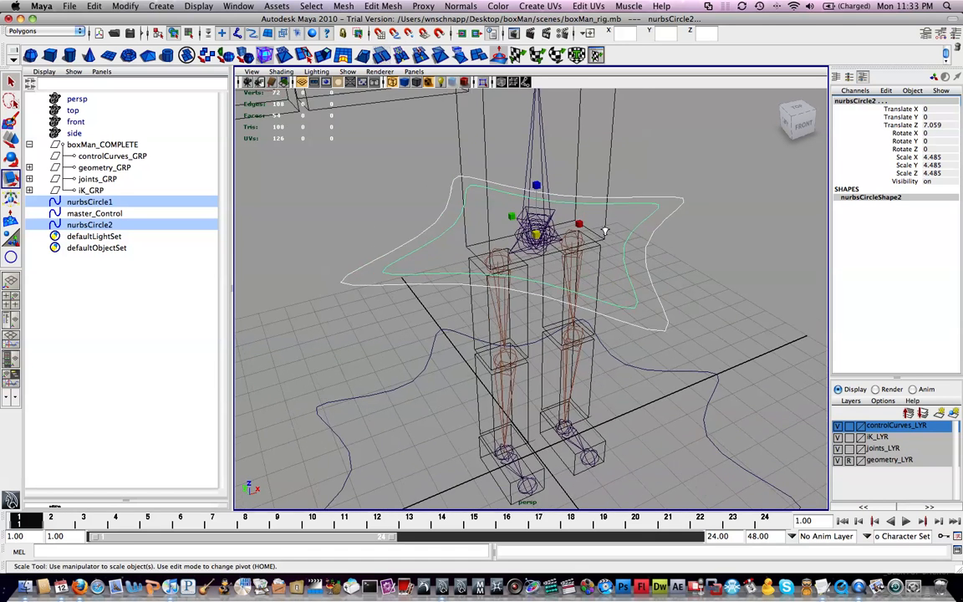
pyautogui.scroll(3, 531, 185)
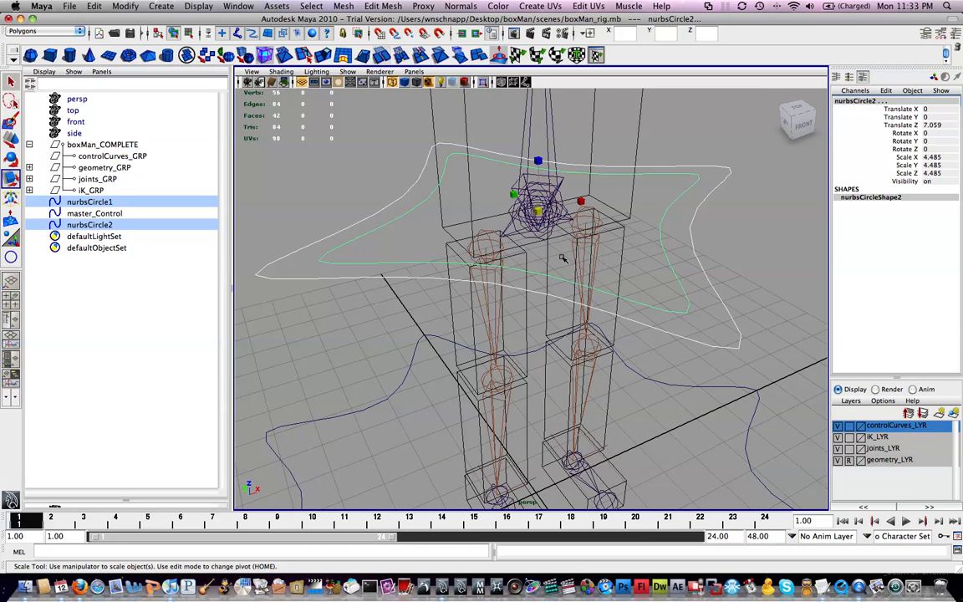
pyautogui.keyDown('alt'); pyautogui.moveTo(561, 231); pyautogui.dragTo(623, 244); pyautogui.keyUp('alt')
pyautogui.keyDown('alt'); pyautogui.moveTo(683, 191); pyautogui.dragTo(641, 204); pyautogui.keyUp('alt')
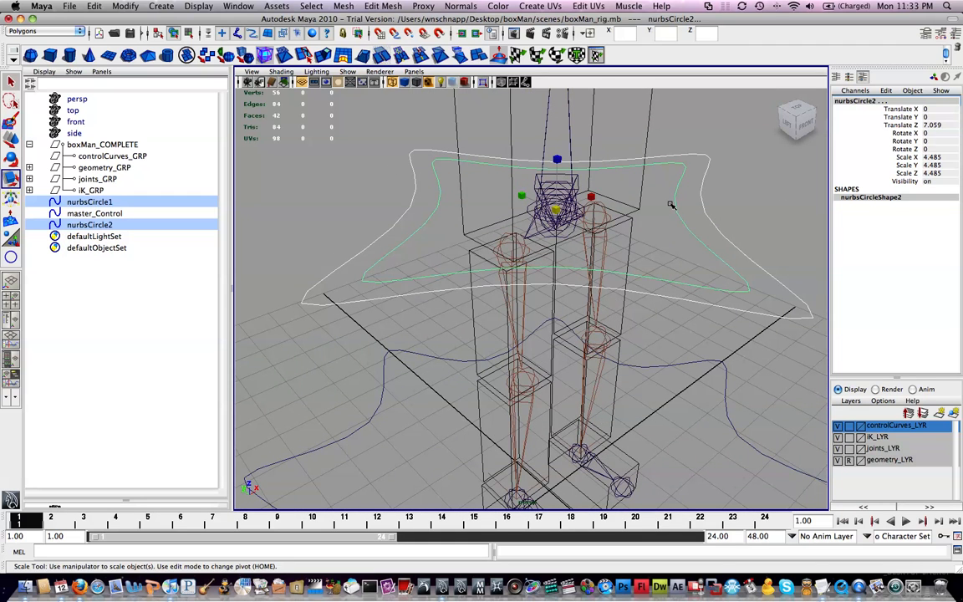
pyautogui.keyDown('alt'); pyautogui.moveTo(689, 206); pyautogui.dragTo(652, 202); pyautogui.keyUp('alt')
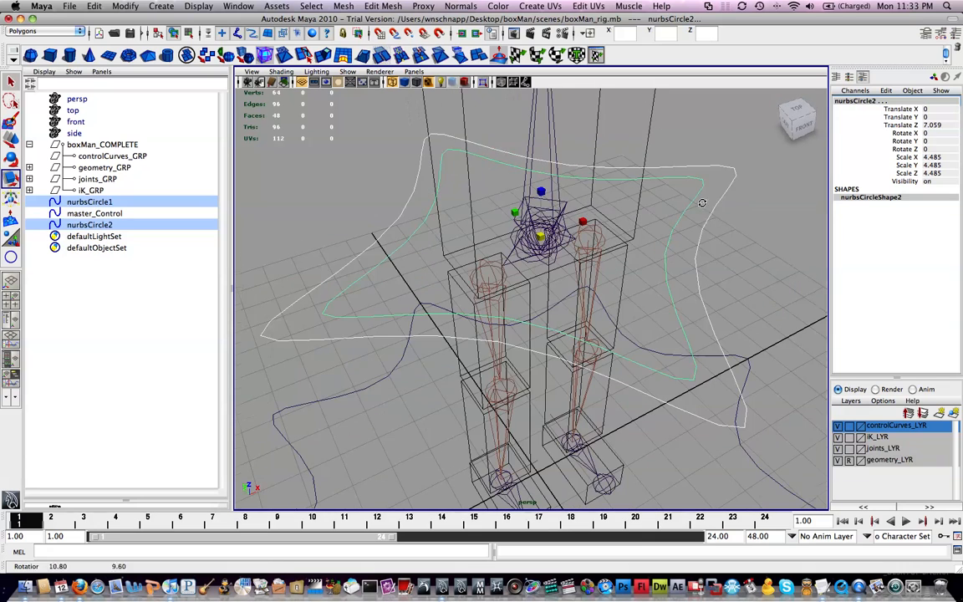
pyautogui.click(683, 240)
pyautogui.moveTo(544, 238); pyautogui.dragTo(605, 240)
pyautogui.keyDown('alt'); pyautogui.moveTo(670, 238); pyautogui.dragTo(726, 204); pyautogui.keyUp('alt')
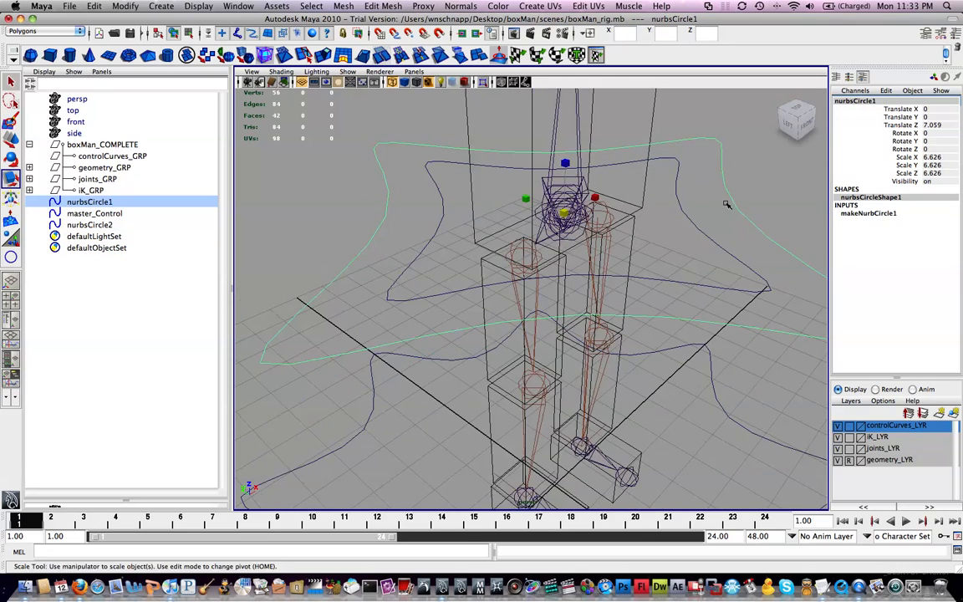
# - Freeze the transformations of both star curves at the hips and delete their construction history
pyautogui.keyDown('shift'); pyautogui.click(678, 161); pyautogui.keyUp('shift')
pyautogui.press('space')
pyautogui.moveTo(588, 196); pyautogui.dragTo(597, 227)
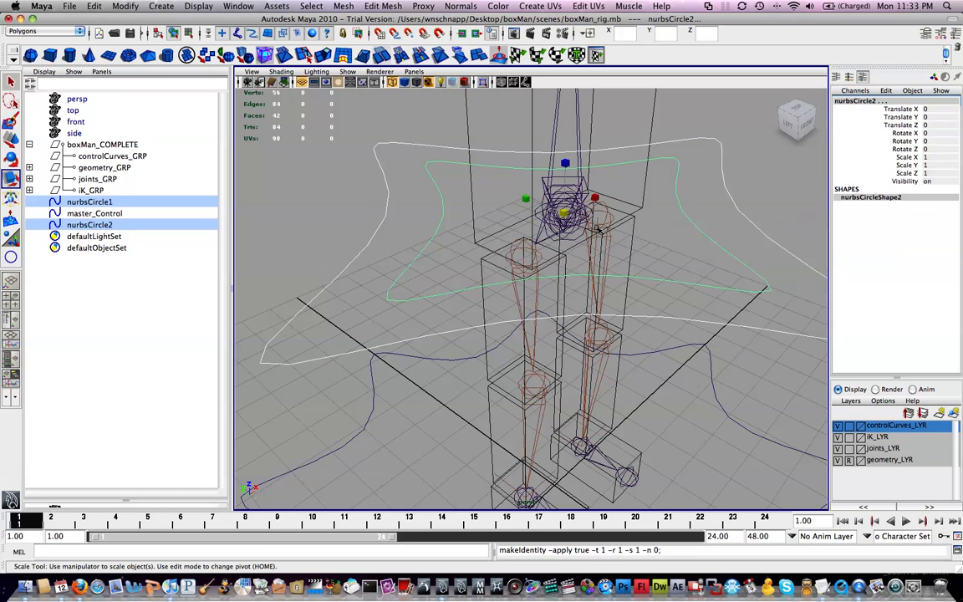
# - Rename the inner star curve at the hips as hipsUpper_Control
pyautogui.keyDown('alt'); pyautogui.moveTo(667, 206); pyautogui.dragTo(630, 207); pyautogui.keyUp('alt')
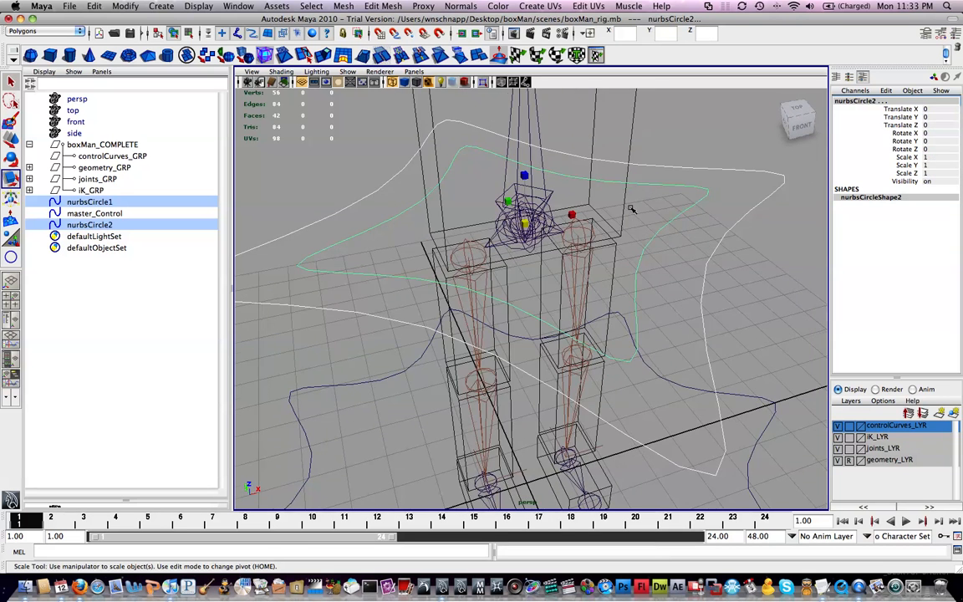
pyautogui.click(666, 204)
pyautogui.click(678, 223)
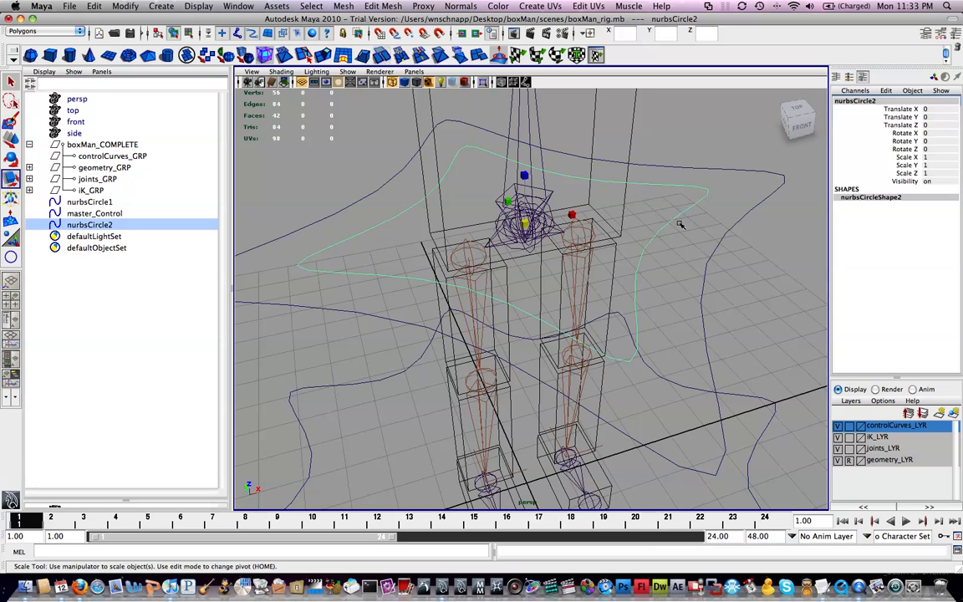
pyautogui.doubleClick(845, 102)
pyautogui.write('h')
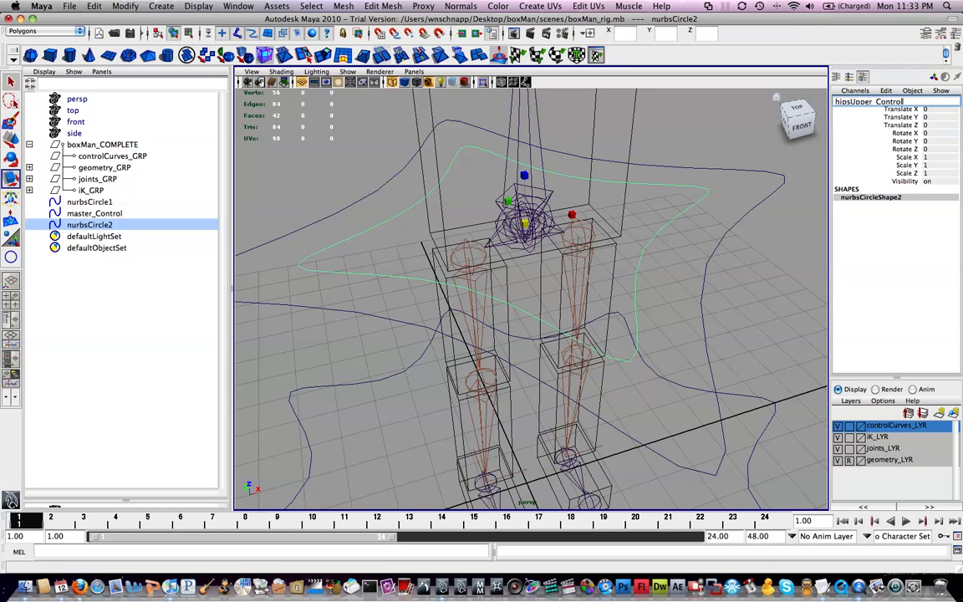
pyautogui.write('ipsUpper_Control')
pyautogui.press('Return')
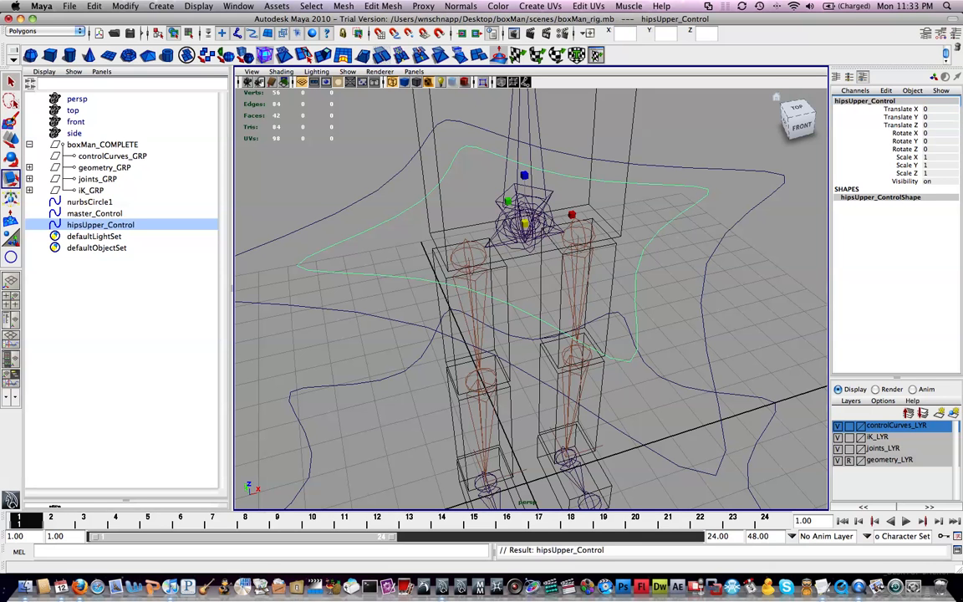
# - Rename the outer star curve at the hips as hipsLower_Control
pyautogui.click(662, 214)
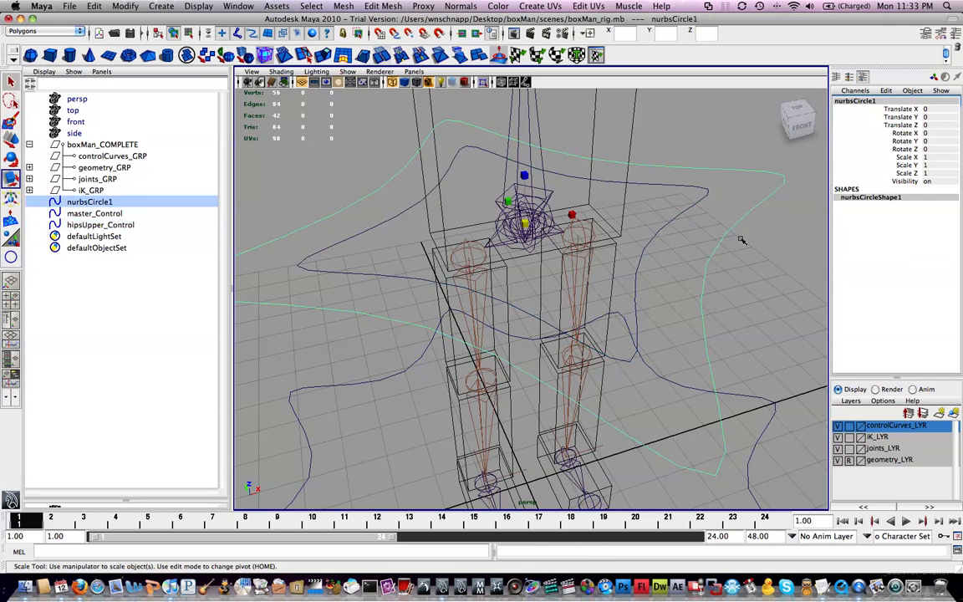
pyautogui.click(853, 103)
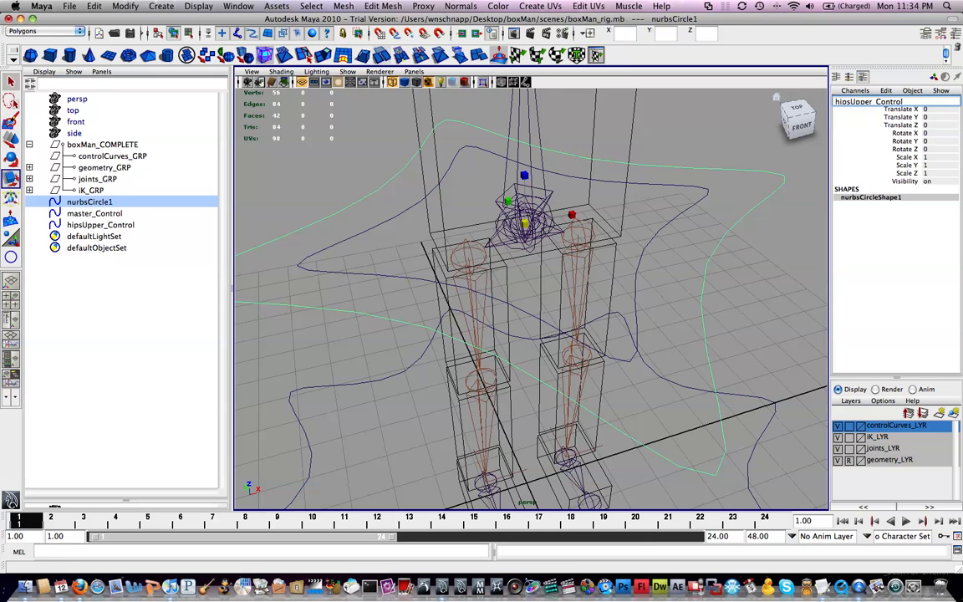
pyautogui.press('BackSpace')
pyautogui.press('BackSpace')
pyautogui.press('BackSpace')
pyautogui.press('BackSpace')
pyautogui.press('BackSpace')
pyautogui.write('Lower')
pyautogui.press('Return')
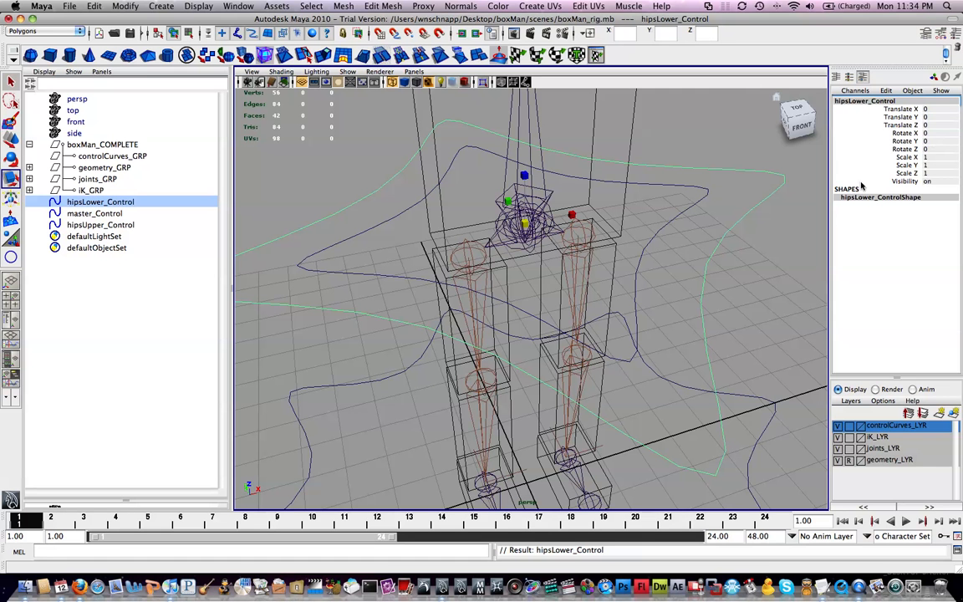
# - Duplicate the inner hip star curve, hipsUpper_Control
pyautogui.keyDown('alt'); pyautogui.moveTo(761, 206); pyautogui.dragTo(675, 252, button='middle'); pyautogui.keyUp('alt')
pyautogui.keyDown('alt'); pyautogui.moveTo(679, 241); pyautogui.dragTo(716, 232); pyautogui.keyUp('alt')
pyautogui.keyDown('alt'); pyautogui.moveTo(715, 231); pyautogui.dragTo(650, 248, button='right'); pyautogui.keyUp('alt')
pyautogui.keyDown('alt'); pyautogui.moveTo(439, 176); pyautogui.dragTo(609, 216); pyautogui.keyUp('alt')
pyautogui.keyDown('alt'); pyautogui.moveTo(609, 216); pyautogui.dragTo(585, 201, button='right'); pyautogui.keyUp('alt')
pyautogui.press('w')
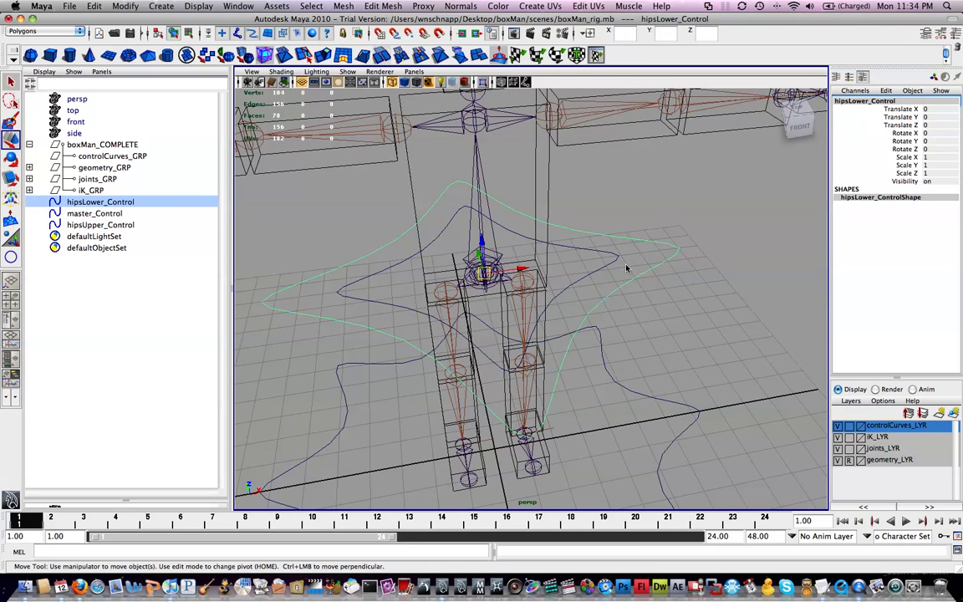
pyautogui.click(592, 270)
pyautogui.hotkey('ctrl', 'd')
# - Snap the duplicated star curve from the hips up onto the neck joint
pyautogui.keyDown('alt'); pyautogui.moveTo(595, 270); pyautogui.dragTo(531, 333); pyautogui.keyUp('alt')
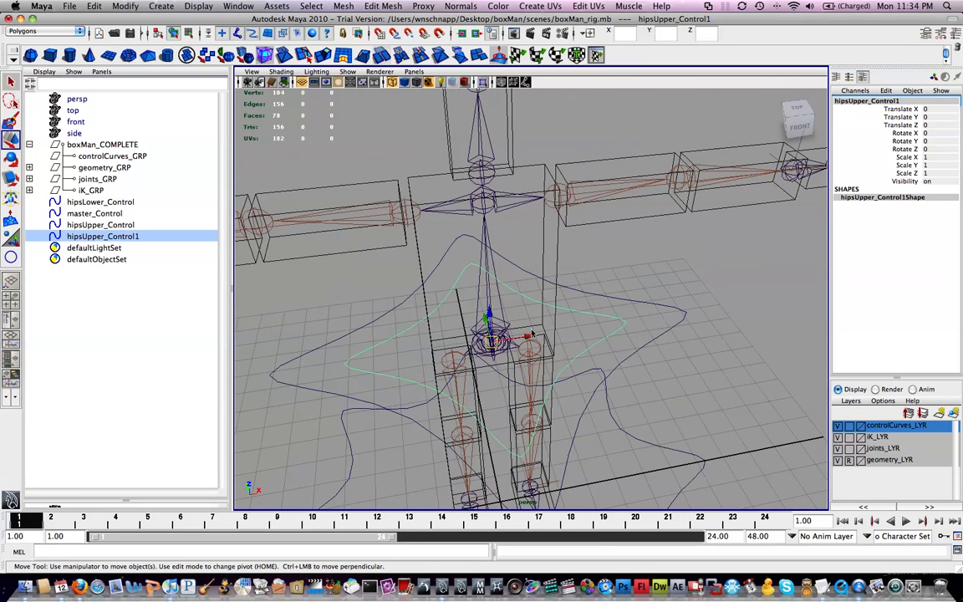
pyautogui.press('x')
pyautogui.click(493, 344)
pyautogui.press('x')
pyautogui.press('v')
pyautogui.moveTo(493, 343); pyautogui.dragTo(483, 173)
# - Scale the star curve at the neck down uniformly to about 0.522
pyautogui.keyDown('alt'); pyautogui.moveTo(545, 214); pyautogui.dragTo(548, 200); pyautogui.keyUp('alt')
pyautogui.press('r')
pyautogui.moveTo(489, 163); pyautogui.dragTo(319, 172)
# - Duplicate the neck star curve and snap the copy onto the character's left wrist joint
pyautogui.keyDown('alt'); pyautogui.moveTo(814, 253); pyautogui.dragTo(683, 268); pyautogui.keyUp('alt')
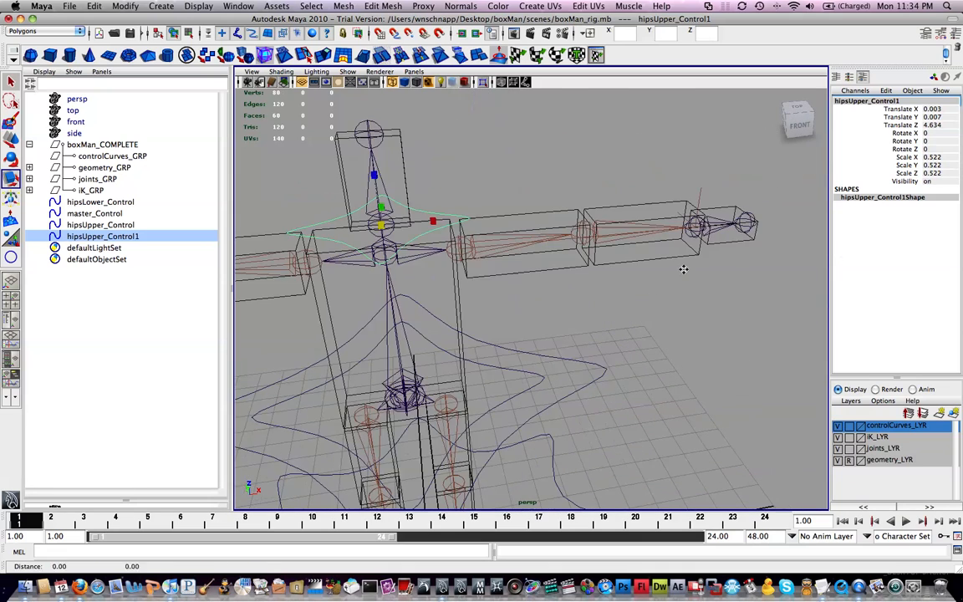
pyautogui.hotkey('ctrl', 'd')
pyautogui.press('w')
pyautogui.moveTo(425, 222); pyautogui.dragTo(698, 224)
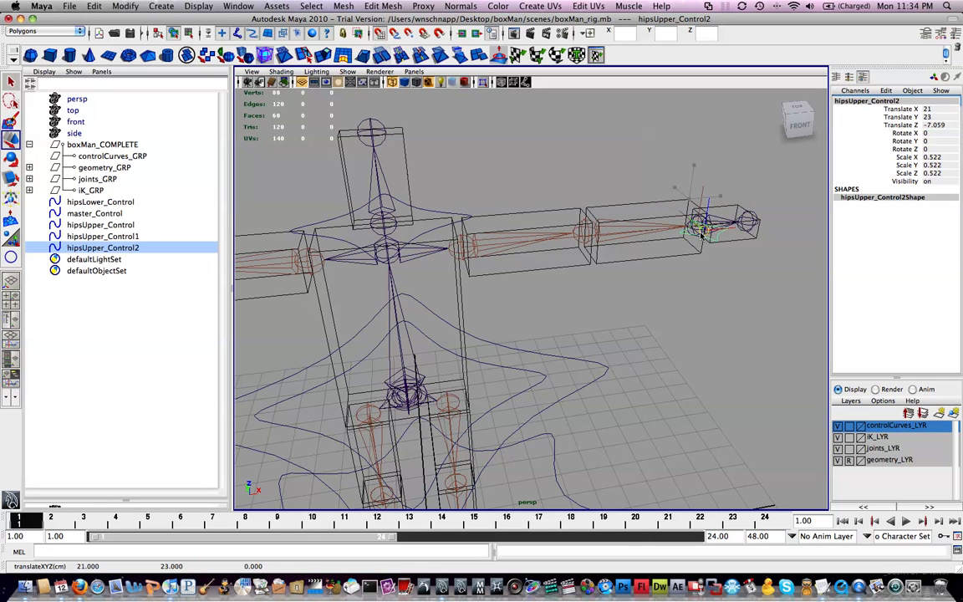
pyautogui.hotkey('ctrl', 'z')
pyautogui.moveTo(692, 203); pyautogui.dragTo(740, 297)
# - Hide the geometry_LYR layer and rotate the left wrist star curve to 90 degrees in Y
pyautogui.press('e')
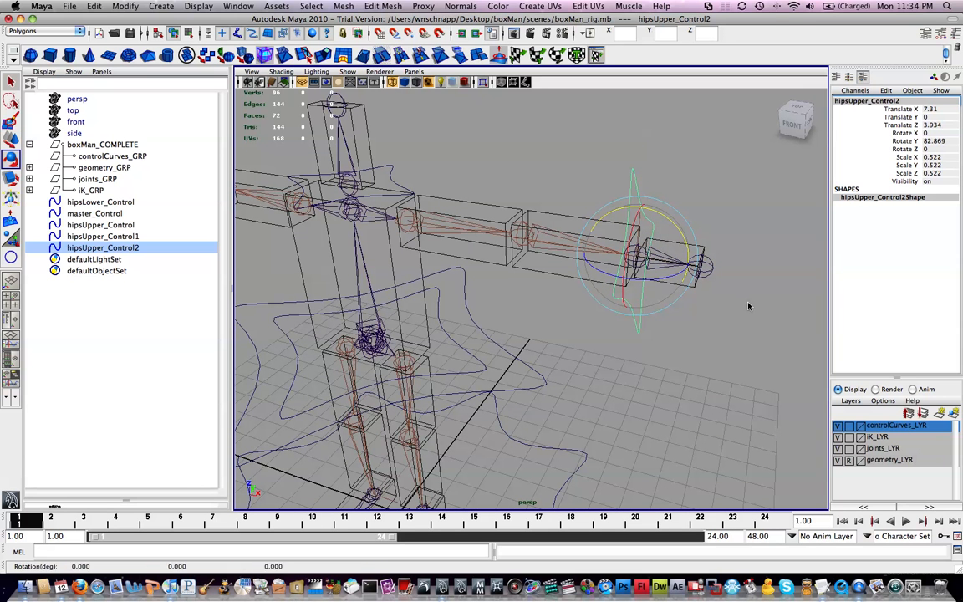
pyautogui.click(837, 462)
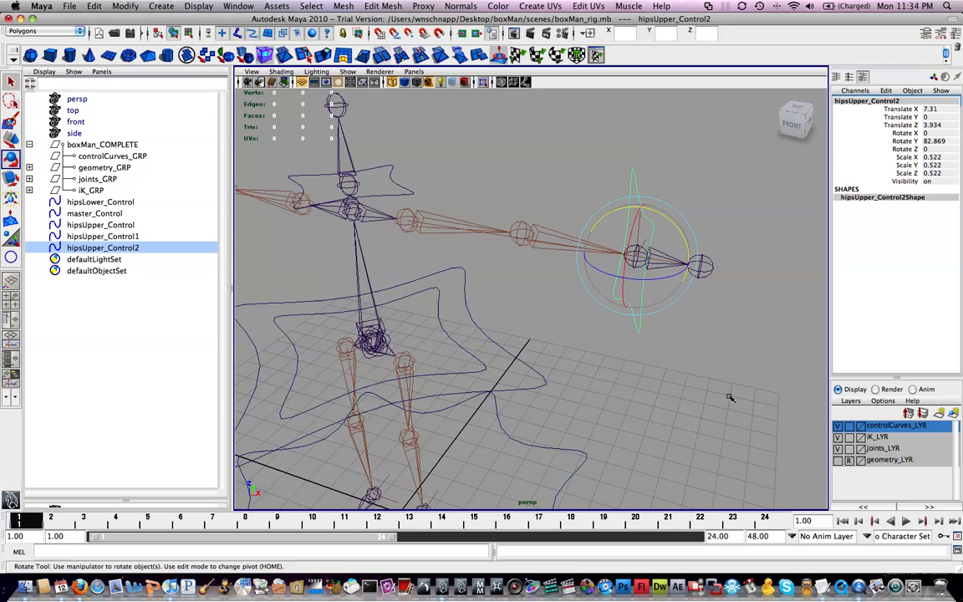
pyautogui.keyDown('alt'); pyautogui.moveTo(593, 197); pyautogui.dragTo(704, 171); pyautogui.keyUp('alt')
pyautogui.click(932, 140)
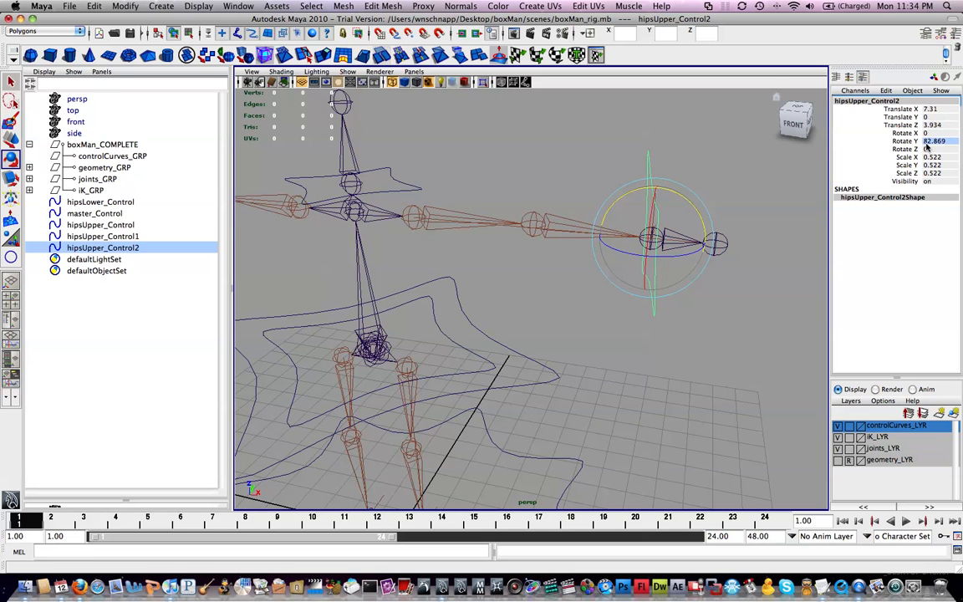
pyautogui.write('90')
pyautogui.press('Return')
# - Duplicate the left wrist star curve and snap the copy onto the right wrist joint at X -7.31
pyautogui.keyDown('alt'); pyautogui.moveTo(426, 174); pyautogui.dragTo(485, 205); pyautogui.keyUp('alt')
pyautogui.hotkey('ctrl', 'd')
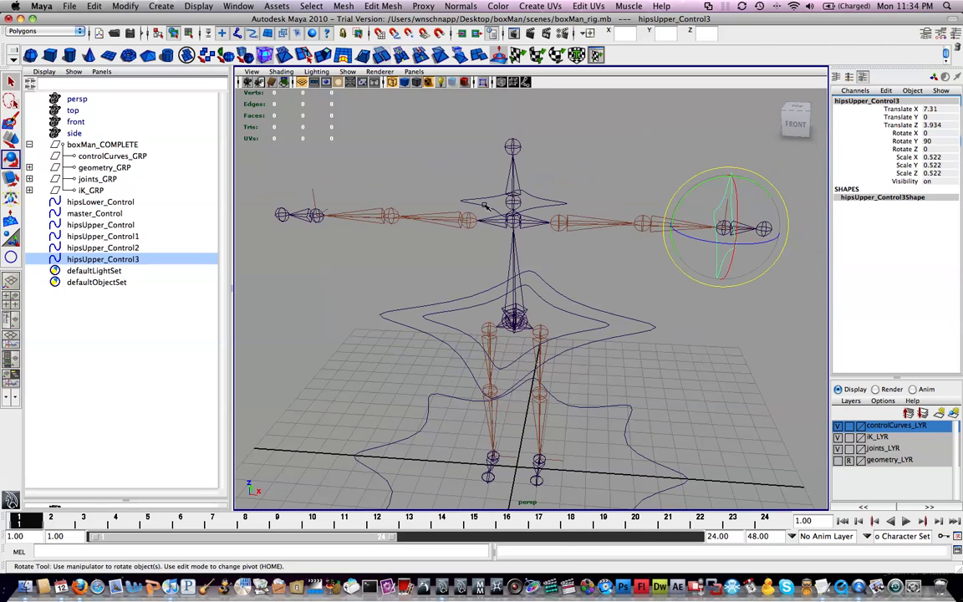
pyautogui.moveTo(308, 246); pyautogui.dragTo(375, 220, button='middle')
pyautogui.press('w')
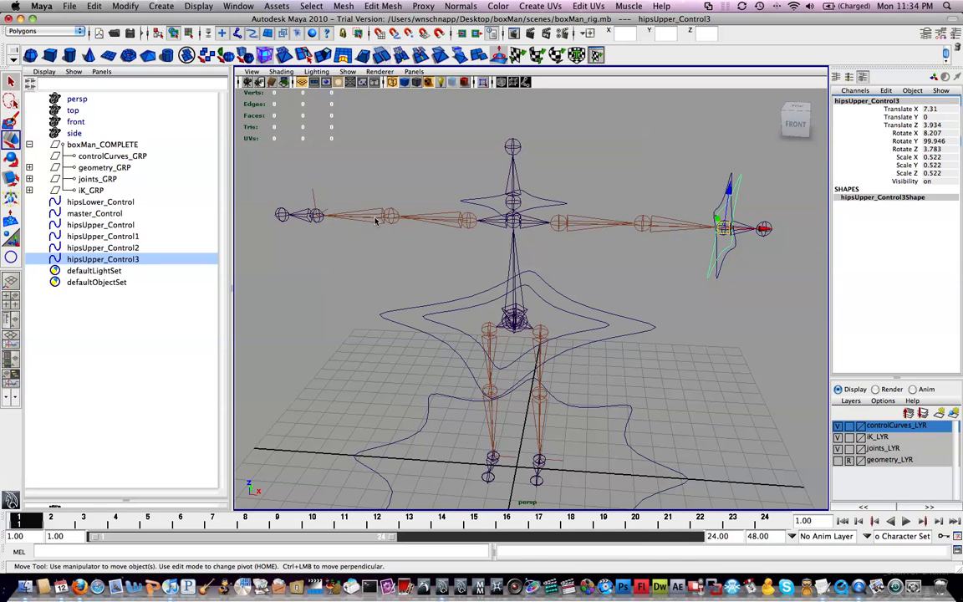
pyautogui.hotkey('ctrl', 'z')
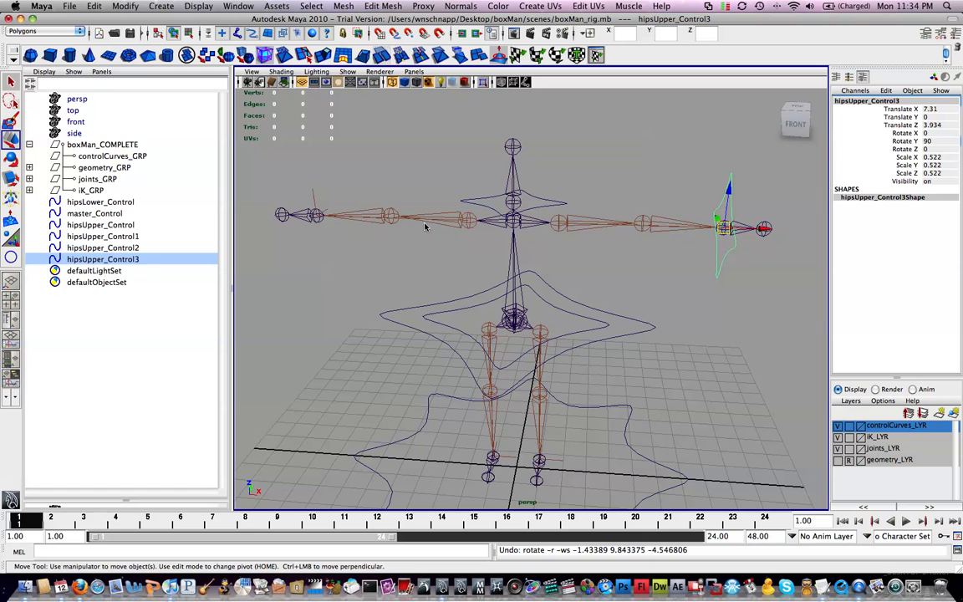
pyautogui.press('v')
pyautogui.moveTo(394, 207); pyautogui.dragTo(324, 219, button='middle')
pyautogui.keyDown('alt'); pyautogui.moveTo(324, 219); pyautogui.dragTo(470, 242); pyautogui.keyUp('alt')
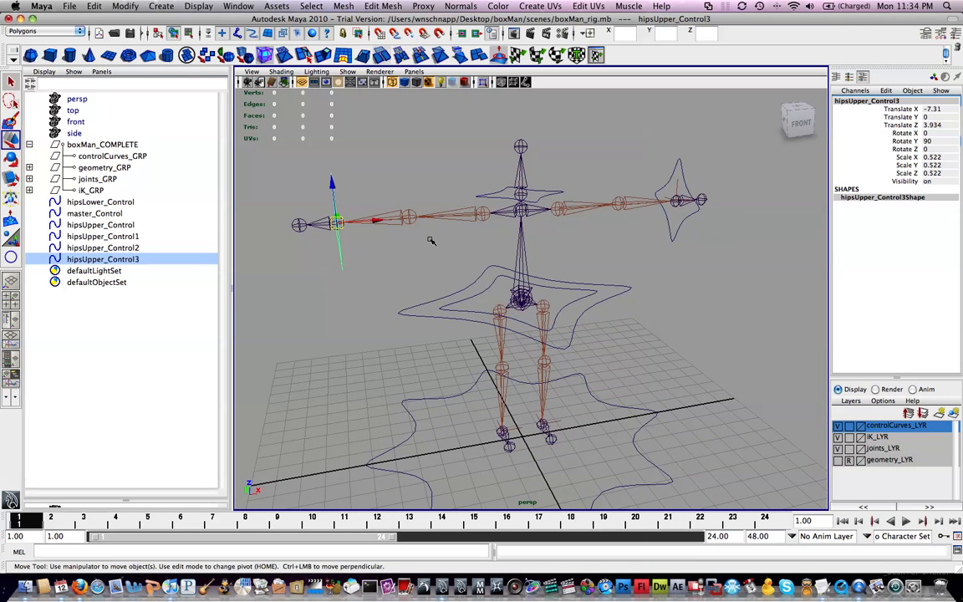
# - Rename the star curve at the right wrist as R_hand_Control and copy that name for reuse
pyautogui.doubleClick(104, 259)
pyautogui.write('R_hand_c')
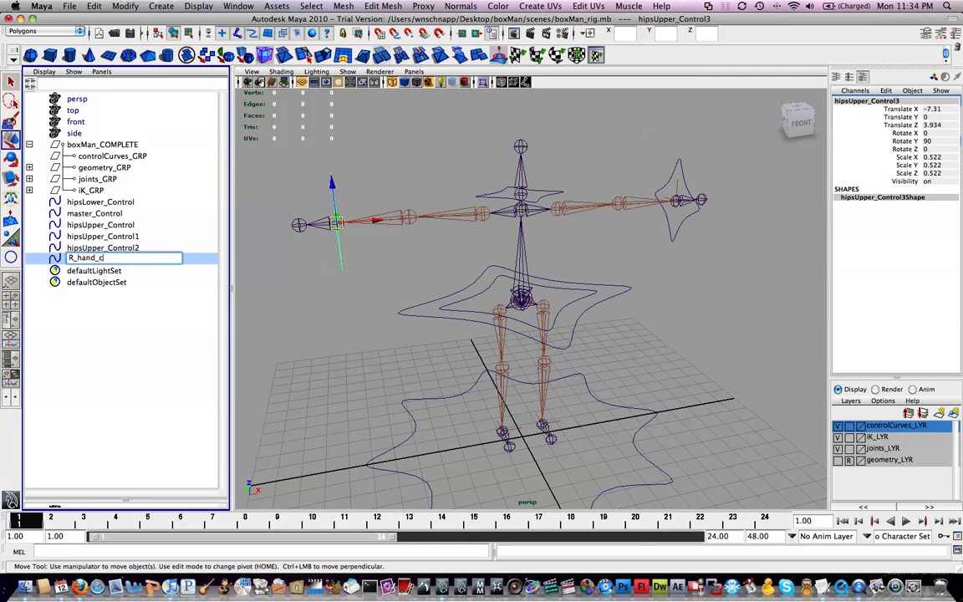
pyautogui.press('super+a')
pyautogui.press('super+c')
pyautogui.press('Return')
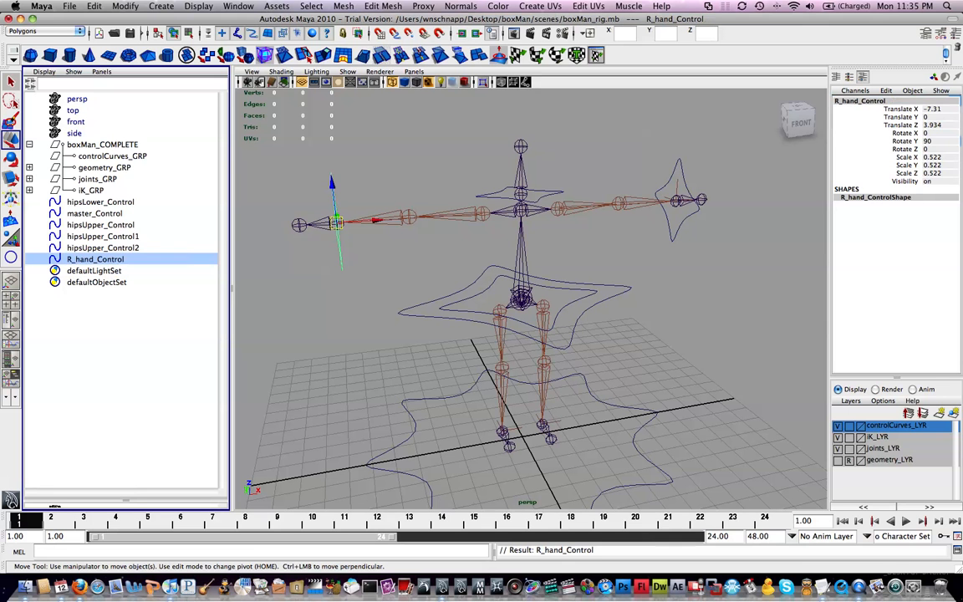
# - Rename the star curve at the left wrist as L_hand_Control, reusing the copied name
pyautogui.click(123, 248)
pyautogui.doubleClick(124, 248)
pyautogui.press('super+v')
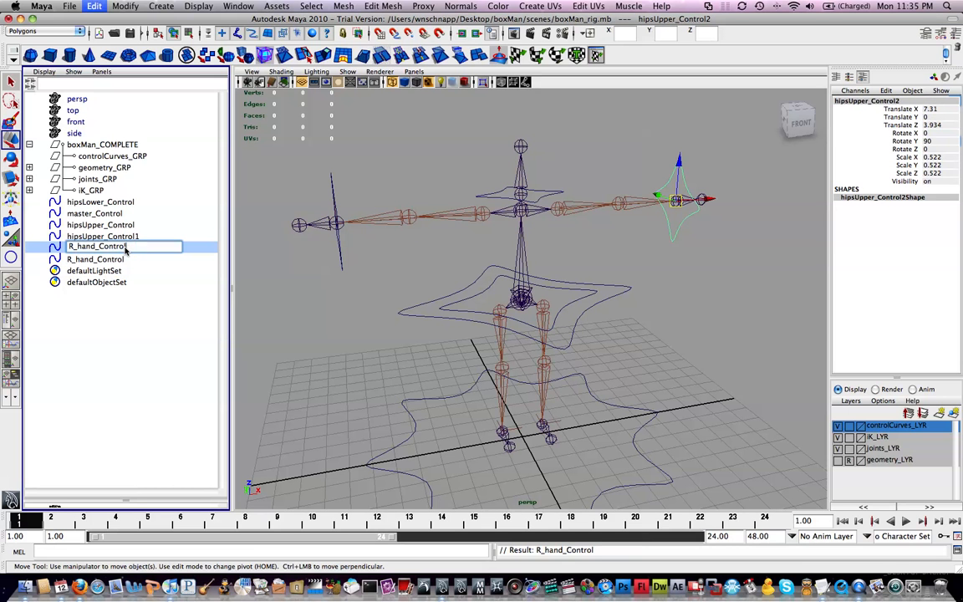
pyautogui.press('BackSpace')
pyautogui.write('L')
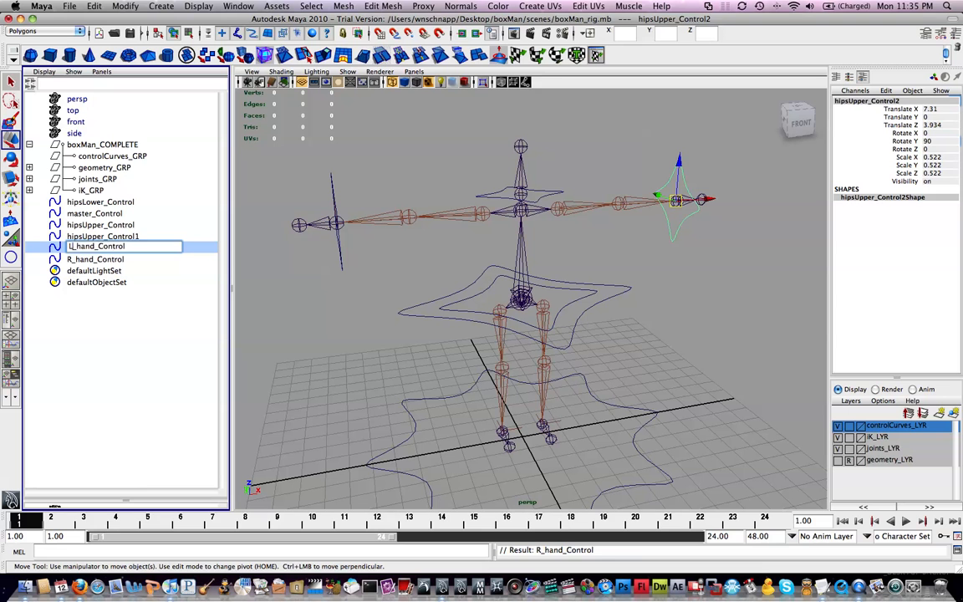
pyautogui.press('Return')
pyautogui.doubleClick(123, 236)
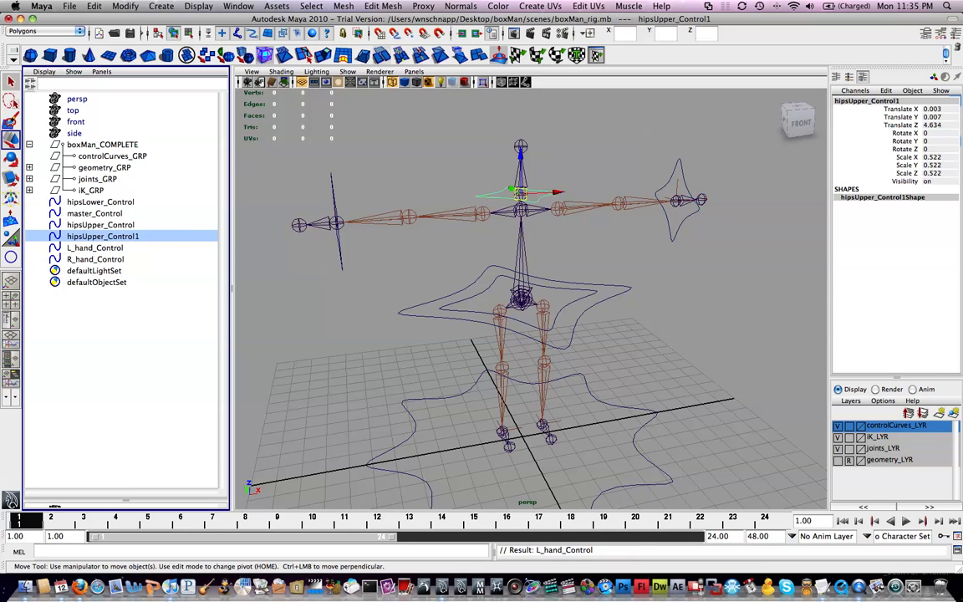
pyautogui.write('neck')
pyautogui.press('Return')
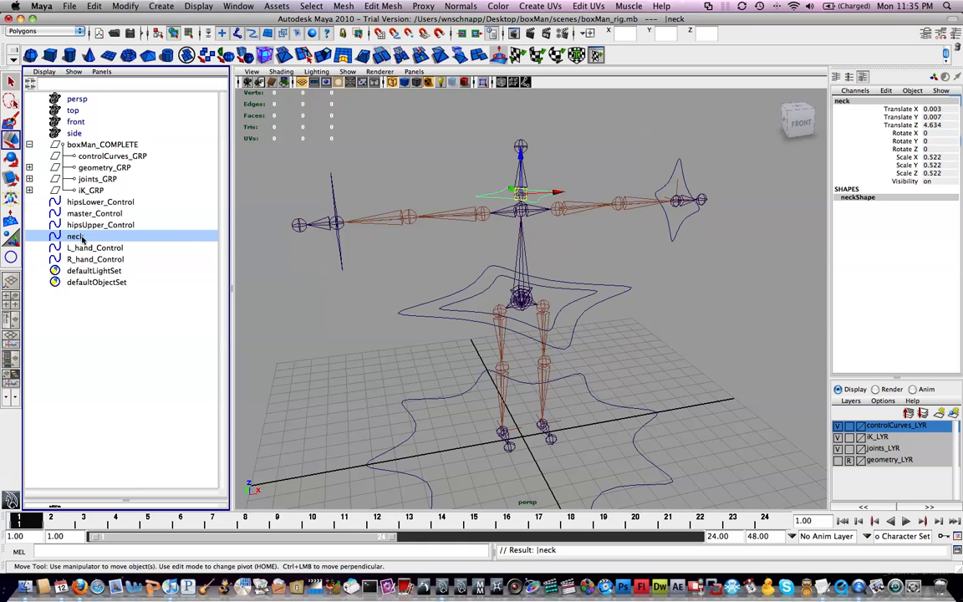
# - Rename the star curve at the neck as headAim_Control
pyautogui.doubleClick(82, 237)
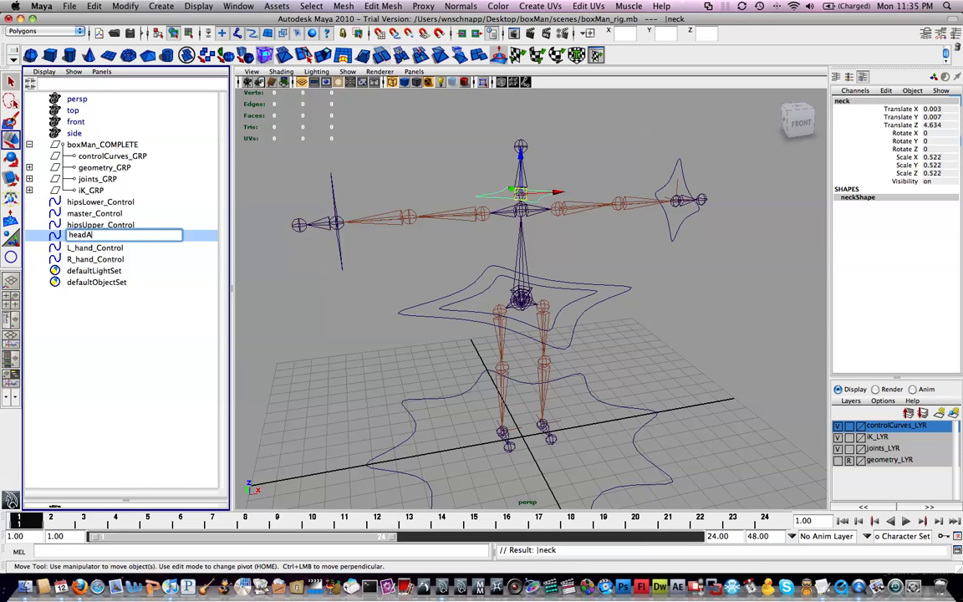
pyautogui.write('headAim_Control')
pyautogui.press('Return')
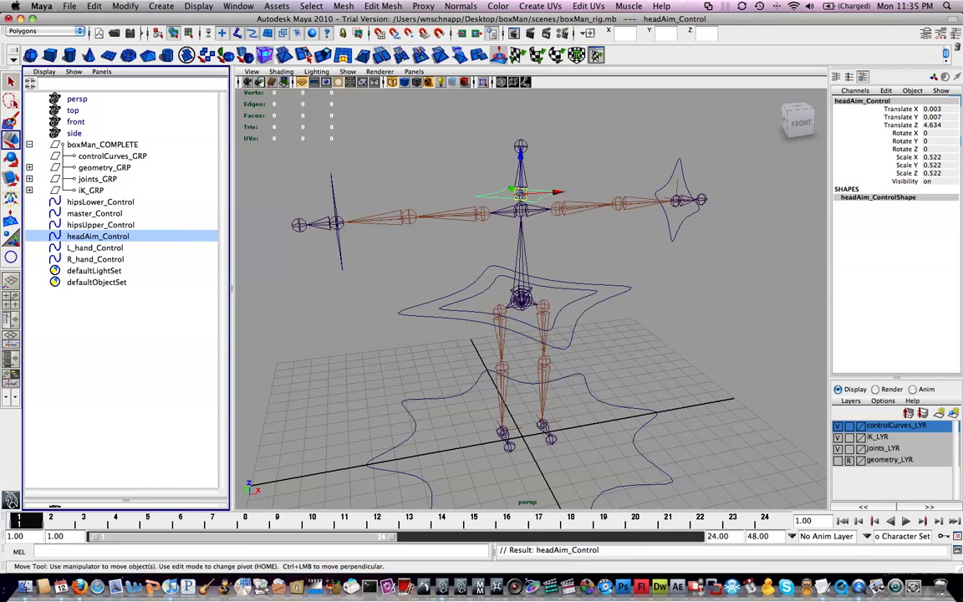
# - Parent all six control curves, from hipsLower_Control to R_hand_Control, under controlCurves_GRP
pyautogui.click(111, 202)
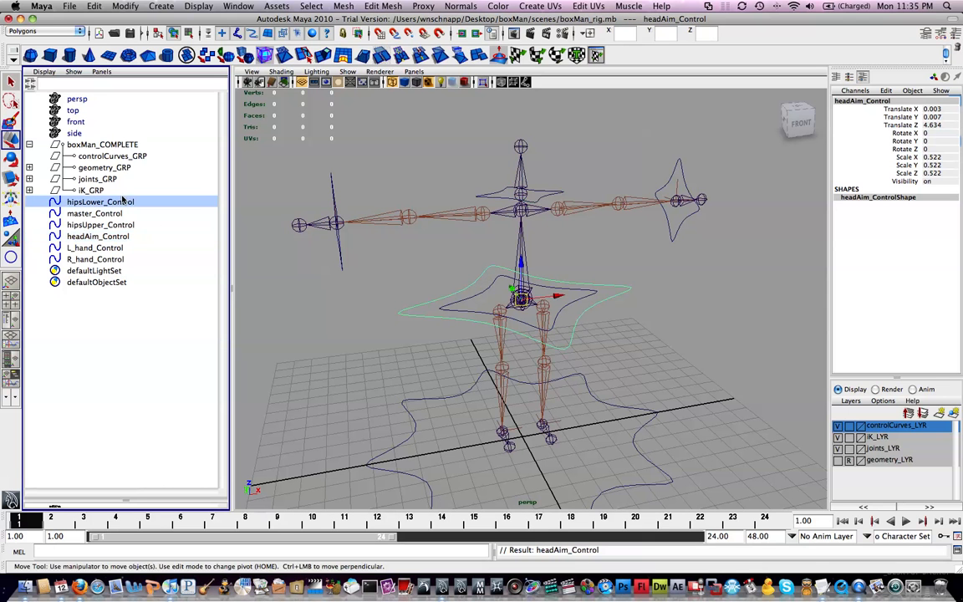
pyautogui.keyDown('shift'); pyautogui.click(106, 261); pyautogui.keyUp('shift')
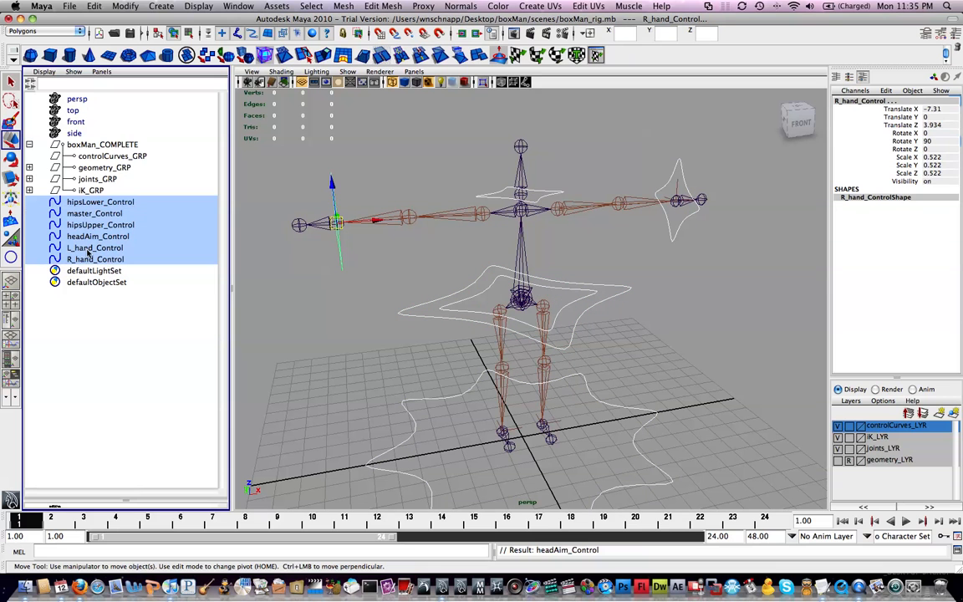
pyautogui.moveTo(84, 212); pyautogui.dragTo(107, 157, button='middle')
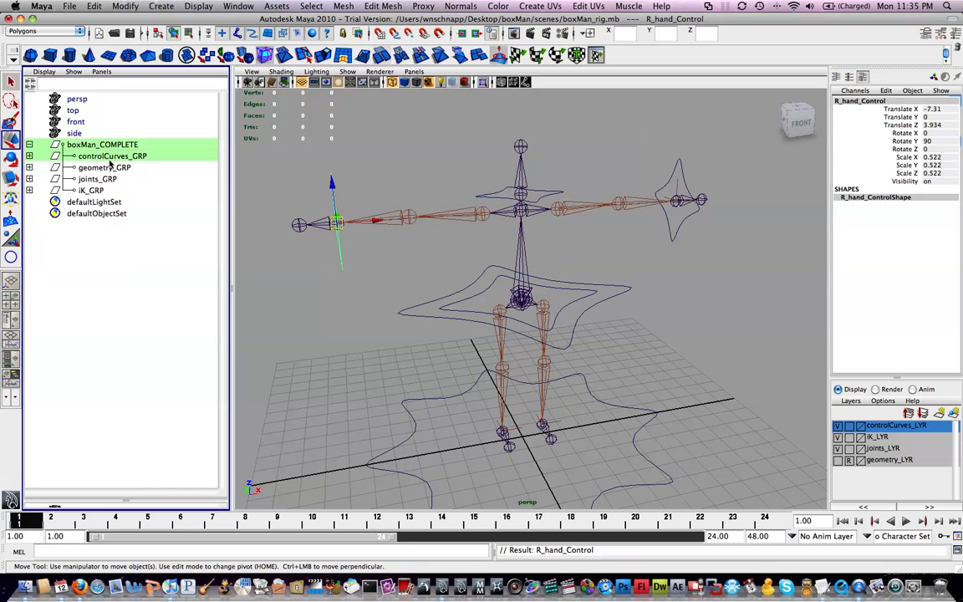
# - Move master_Control out of controlCurves_GRP so it sits directly under boxMan_COMPLETE, and collapse controlCurves_GRP
pyautogui.click(29, 156)
pyautogui.click(140, 180)
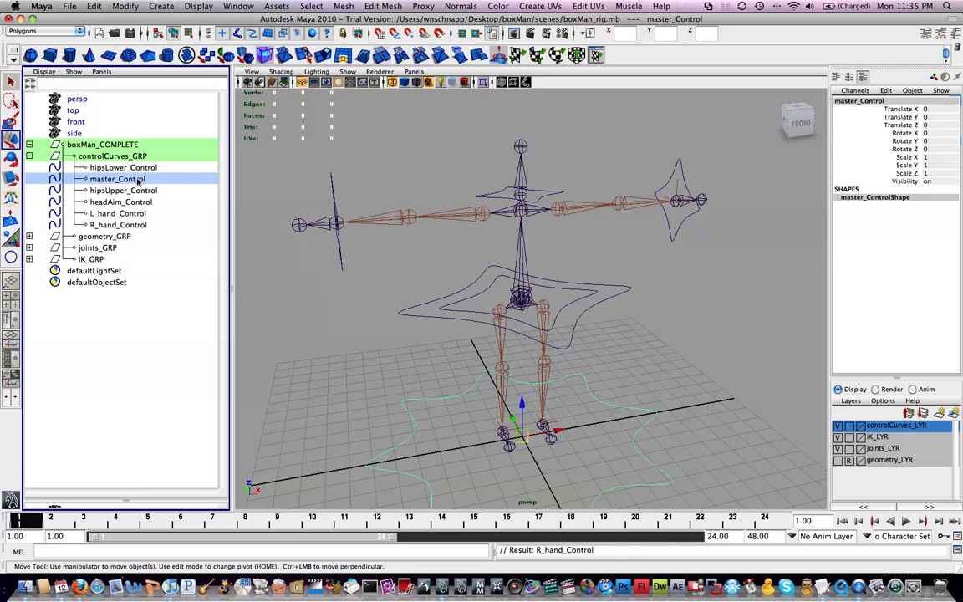
pyautogui.moveTo(131, 179); pyautogui.dragTo(129, 152, button='middle')
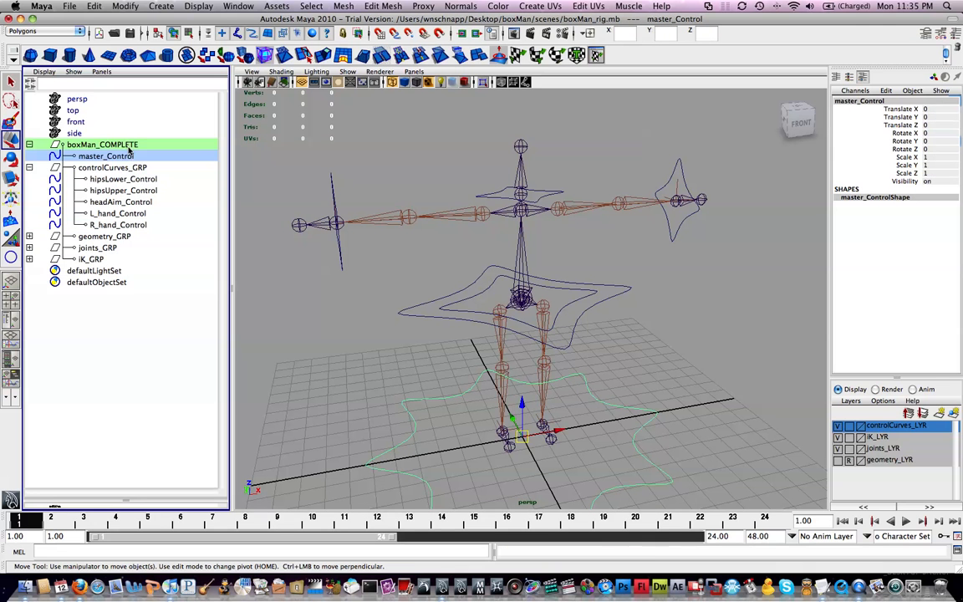
pyautogui.click(29, 168)
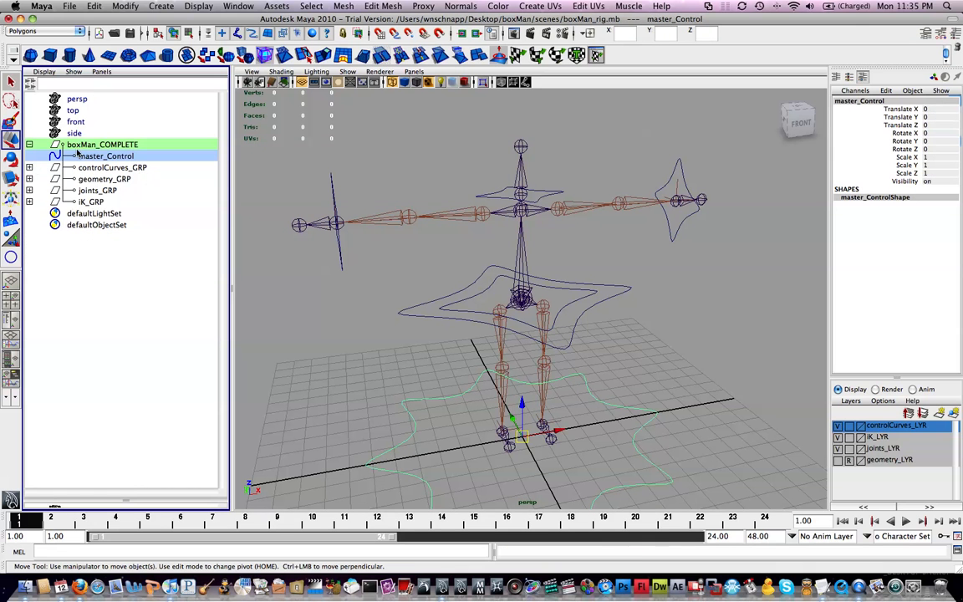
# - Create a NURBS circle around the character's left ankle joint as a foot control
pyautogui.keyDown('alt'); pyautogui.moveTo(642, 339); pyautogui.dragTo(614, 263, button='middle'); pyautogui.keyUp('alt')
pyautogui.keyDown('alt'); pyautogui.moveTo(614, 262); pyautogui.dragTo(664, 269); pyautogui.keyUp('alt')
pyautogui.keyDown('alt'); pyautogui.moveTo(613, 234); pyautogui.dragTo(644, 269, button='middle'); pyautogui.keyUp('alt')
pyautogui.keyDown('alt'); pyautogui.moveTo(644, 269); pyautogui.dragTo(452, 237); pyautogui.keyUp('alt')
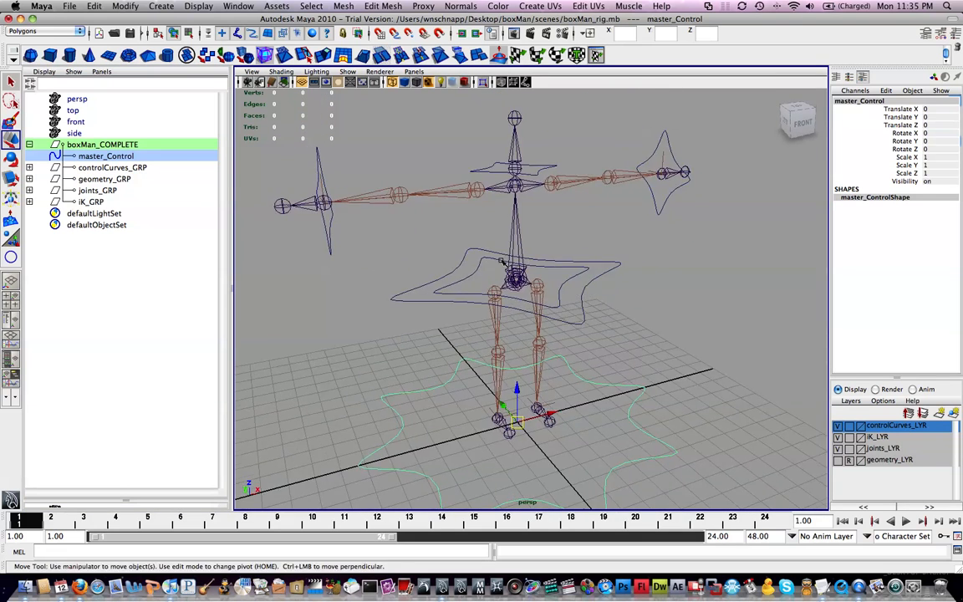
pyautogui.keyDown('alt'); pyautogui.moveTo(452, 237); pyautogui.dragTo(435, 164, button='middle'); pyautogui.keyUp('alt')
pyautogui.keyDown('alt'); pyautogui.moveTo(522, 213); pyautogui.dragTo(468, 227); pyautogui.keyUp('alt')
pyautogui.press('space')
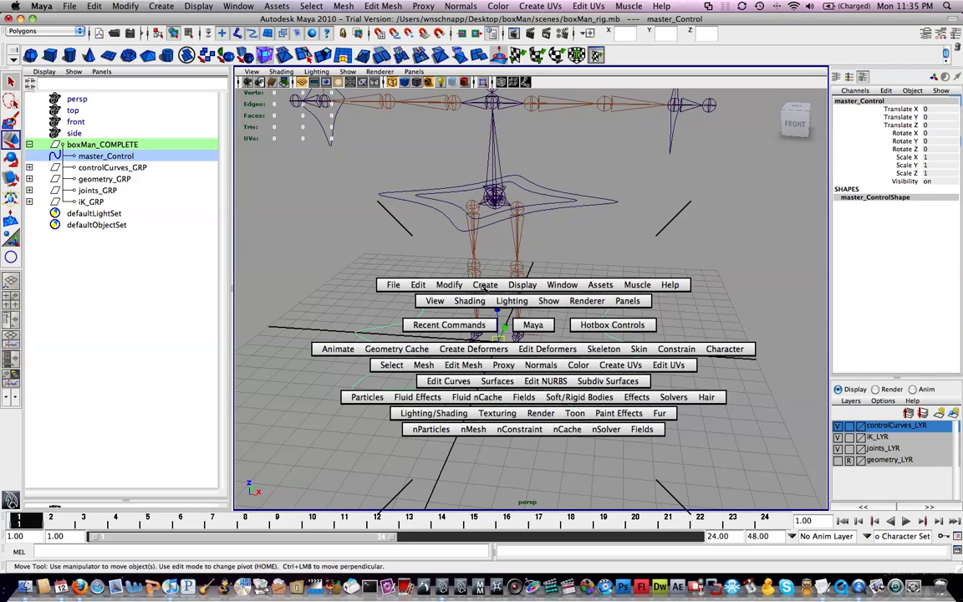
pyautogui.click(485, 285)
pyautogui.moveTo(543, 302)
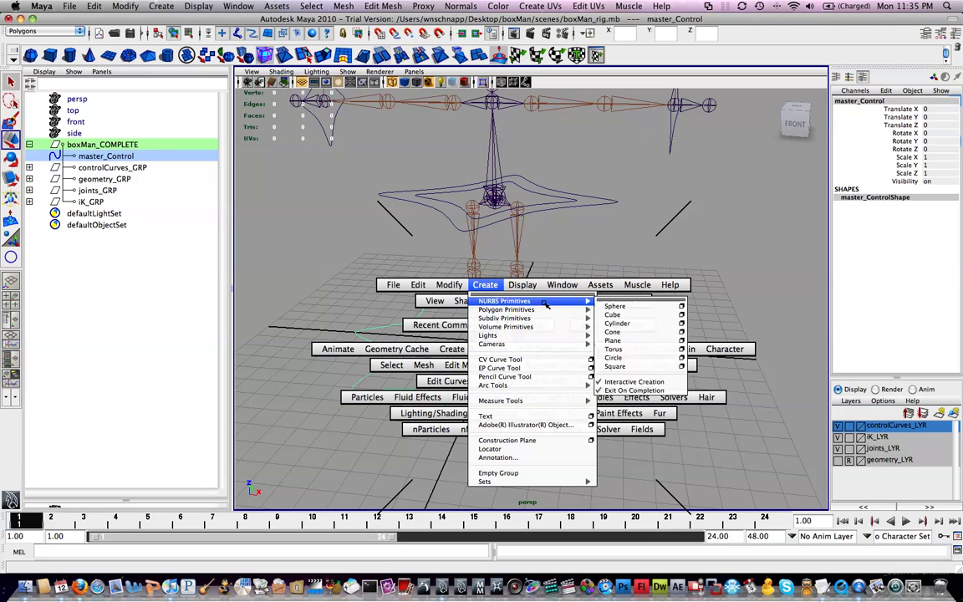
pyautogui.click(624, 358)
pyautogui.keyDown('alt'); pyautogui.moveTo(565, 312); pyautogui.dragTo(601, 381); pyautogui.keyUp('alt')
pyautogui.keyDown('alt'); pyautogui.moveTo(602, 381); pyautogui.dragTo(588, 311, button='middle'); pyautogui.keyUp('alt')
pyautogui.keyDown('alt'); pyautogui.moveTo(588, 311); pyautogui.dragTo(567, 290); pyautogui.keyUp('alt')
pyautogui.scroll(6, 567, 290)
pyautogui.keyDown('alt'); pyautogui.moveTo(557, 254); pyautogui.dragTo(548, 286, button='middle'); pyautogui.keyUp('alt')
pyautogui.click(548, 247)
pyautogui.keyDown('alt'); pyautogui.moveTo(558, 250); pyautogui.dragTo(488, 180); pyautogui.keyUp('alt')
# - Stretch the foot circle along Y to a scale of about 1.874 so it spans the foot's length
pyautogui.keyDown('alt'); pyautogui.moveTo(618, 239); pyautogui.dragTo(407, 258); pyautogui.keyUp('alt')
pyautogui.press('r')
pyautogui.keyDown('alt'); pyautogui.moveTo(784, 433); pyautogui.dragTo(538, 167); pyautogui.keyUp('alt')
pyautogui.moveTo(513, 134); pyautogui.dragTo(549, 125)
# - Show the geometry_LYR layer and position the circle around the left foot at Y about -0.527 and Z 0
pyautogui.click(920, 489)
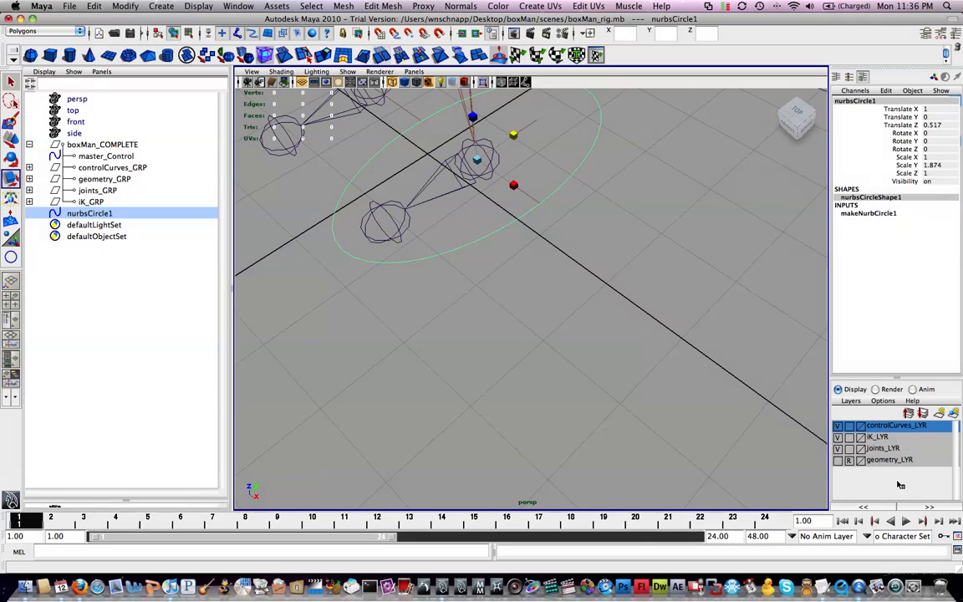
pyautogui.click(837, 460)
pyautogui.moveTo(523, 288)
pyautogui.keyDown('alt'); pyautogui.mouseDown()
pyautogui.moveTo(612, 354)
pyautogui.moveTo(687, 358)
pyautogui.moveTo(561, 309)
pyautogui.moveTo(551, 251)
pyautogui.moveTo(537, 232)
pyautogui.moveTo(533, 255)
pyautogui.moveTo(551, 266)
pyautogui.moveTo(576, 251)
pyautogui.moveTo(534, 225)
pyautogui.moveTo(529, 293)
pyautogui.mouseUp(); pyautogui.keyUp('alt')
pyautogui.press('w')
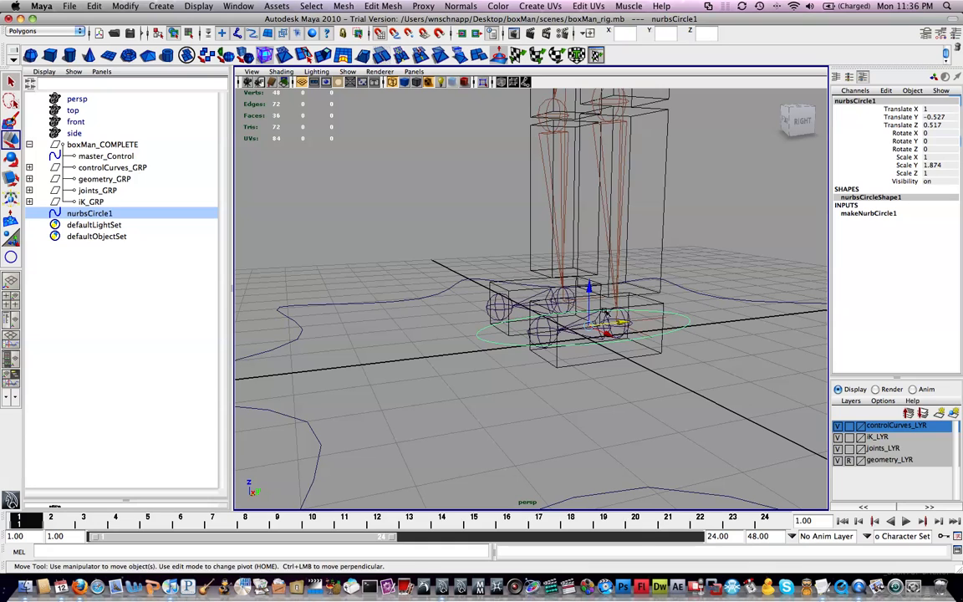
pyautogui.keyDown('alt'); pyautogui.moveTo(595, 290); pyautogui.dragTo(544, 361); pyautogui.keyUp('alt')
# - Duplicate the left foot circle and move the copy to the right foot at X -1, snapping to the grid
pyautogui.hotkey('ctrl', 'd')
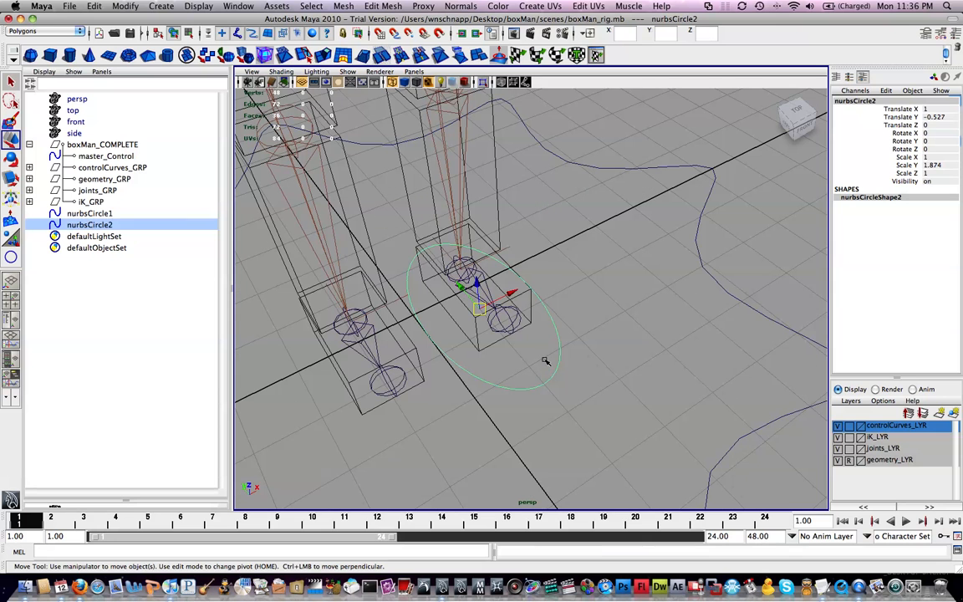
pyautogui.moveTo(512, 292); pyautogui.dragTo(360, 333)
pyautogui.press('x')
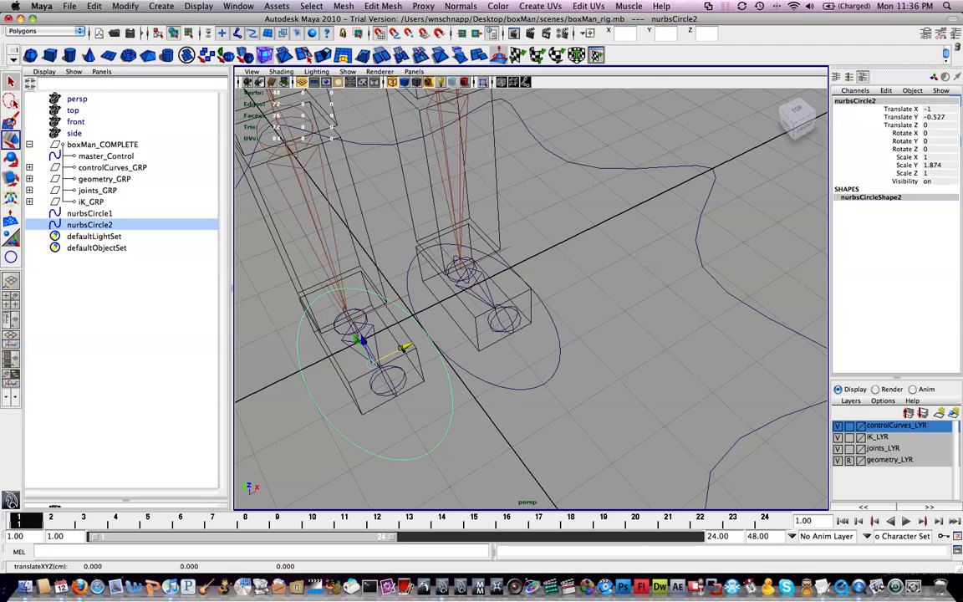
# - Select both foot circles, nurbsCircle1 and nurbsCircle2, together
pyautogui.keyDown('alt'); pyautogui.moveTo(438, 353); pyautogui.dragTo(392, 459); pyautogui.keyUp('alt')
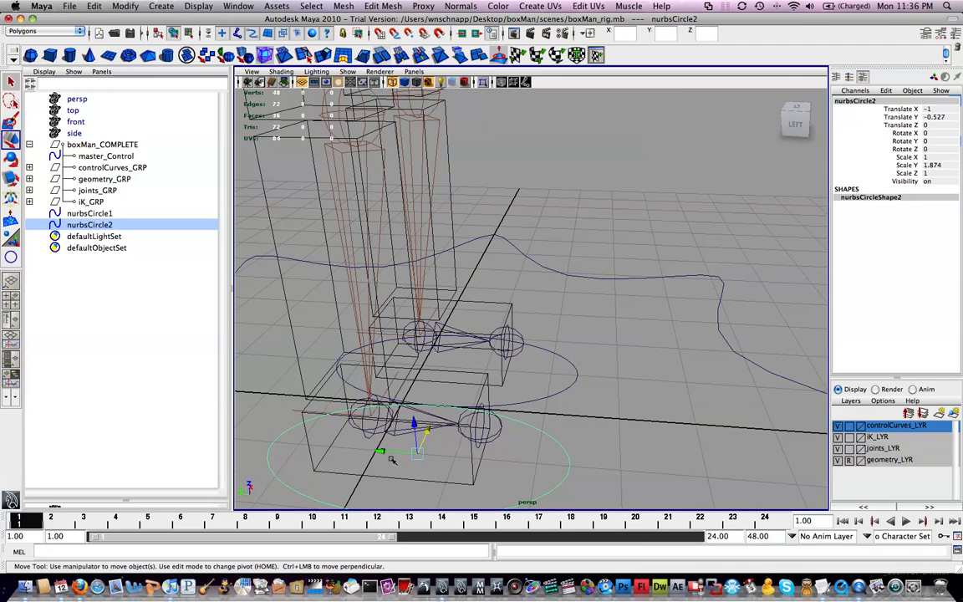
pyautogui.keyDown('alt'); pyautogui.moveTo(556, 454); pyautogui.dragTo(568, 415); pyautogui.keyUp('alt')
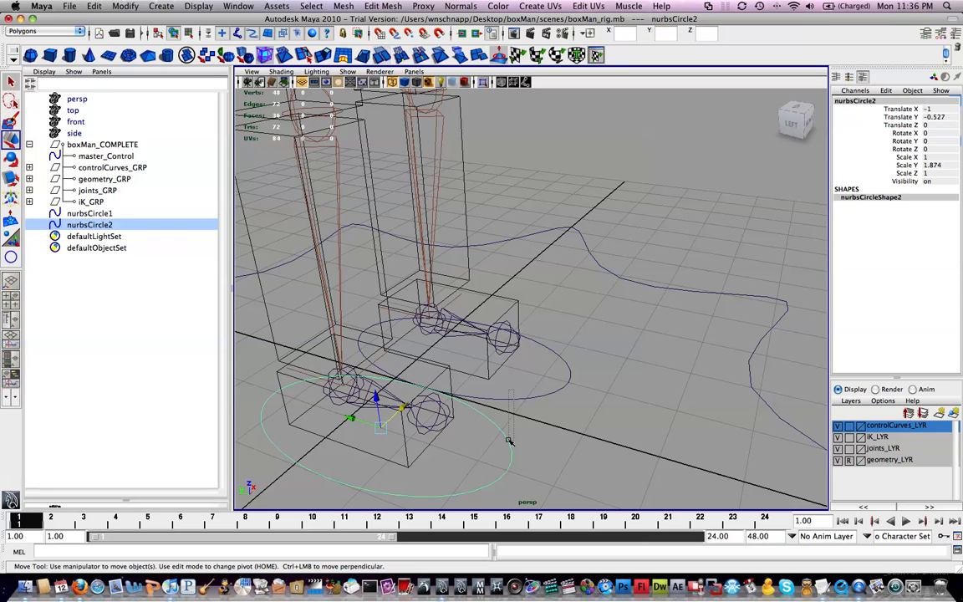
pyautogui.moveTo(508, 441); pyautogui.dragTo(491, 449)
pyautogui.scroll(-8, 581, 417)
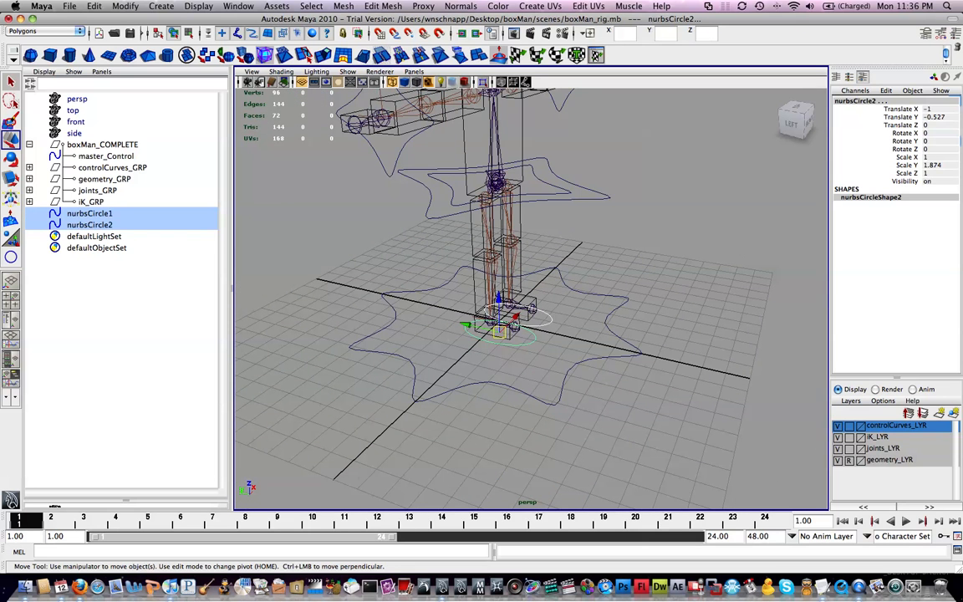
# - Rename the left foot circle nurbsCircle1 as L_foot_Control and copy that name
pyautogui.click(91, 202)
pyautogui.doubleClick(91, 212)
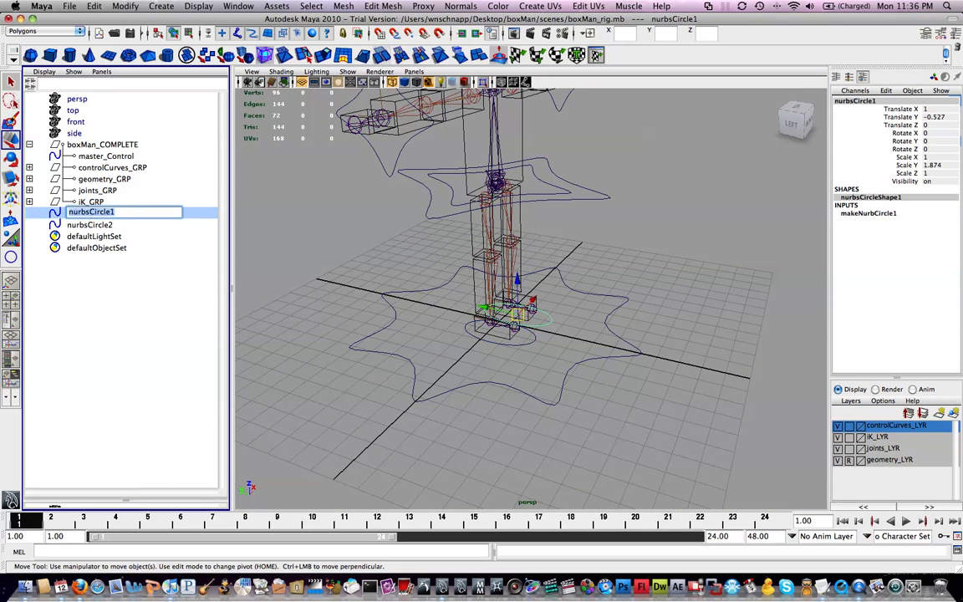
pyautogui.write('L_foot_Control')
pyautogui.press('super+a')
pyautogui.press('super+c')
pyautogui.press('Return')
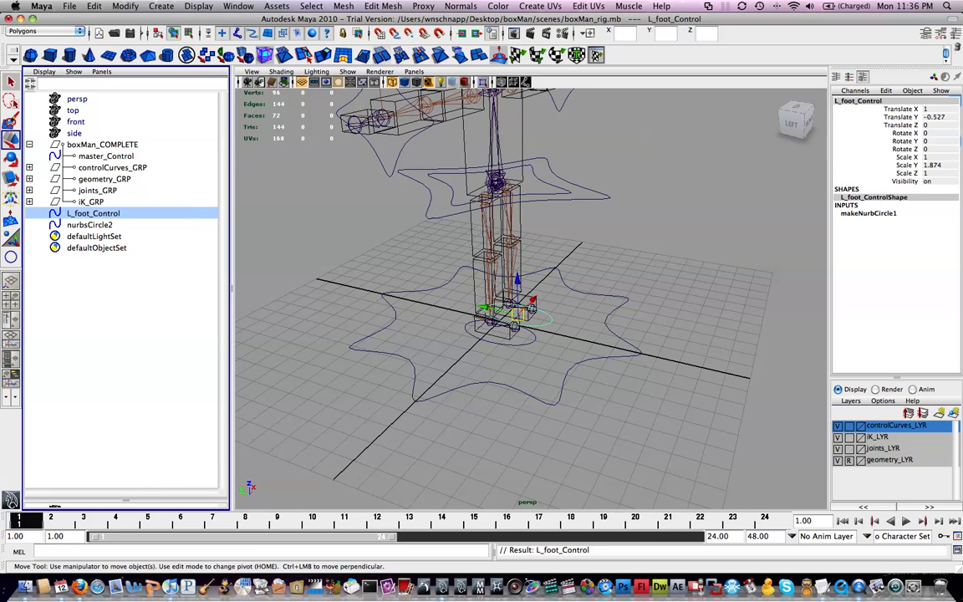
# - Rename the right foot circle nurbsCircle2 as R_foot_Control and parent both foot controls under controlCurves_GRP
pyautogui.doubleClick(79, 224)
pyautogui.press('super+v')
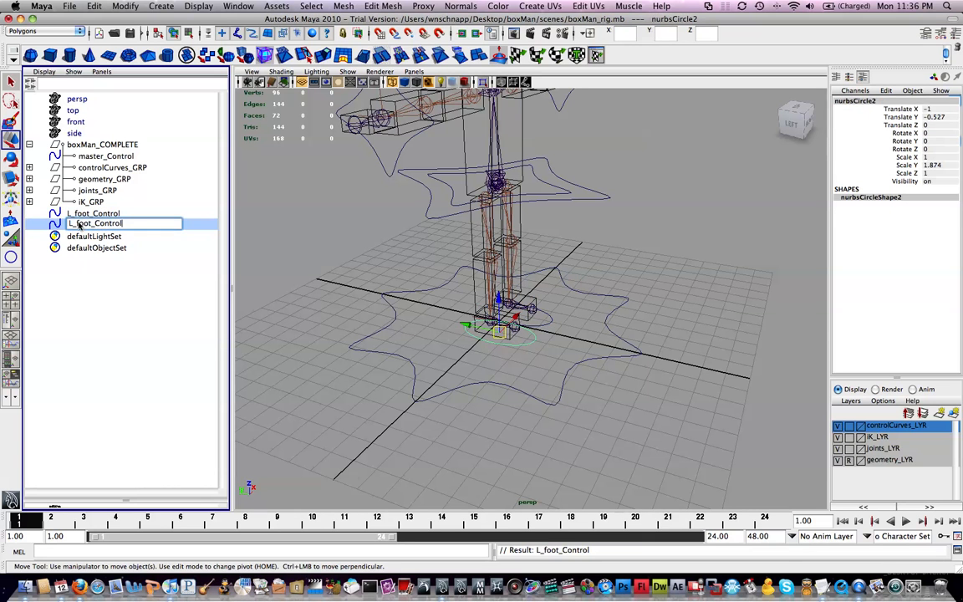
pyautogui.write('R')
pyautogui.press('Return')
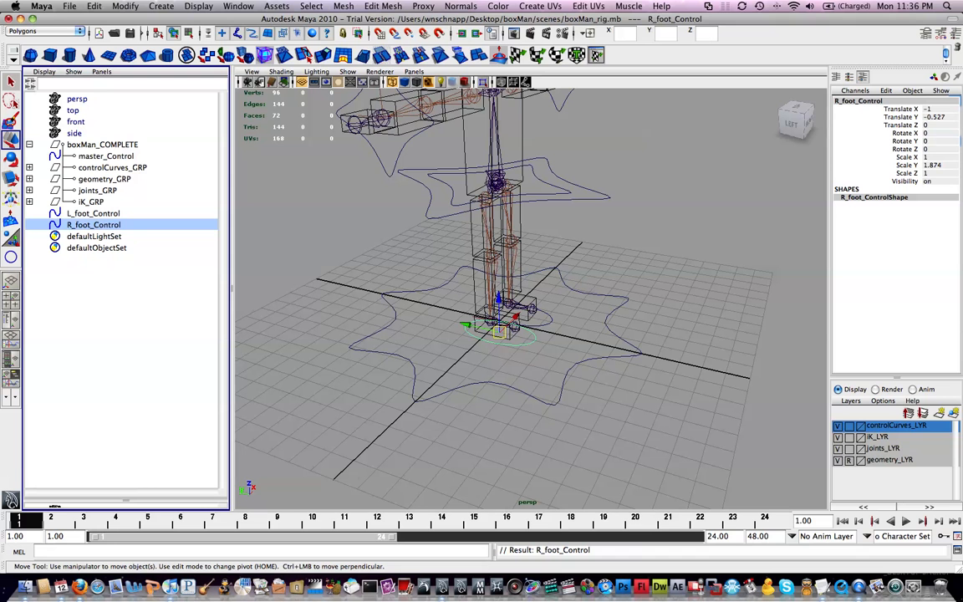
pyautogui.keyDown('shift'); pyautogui.click(89, 214); pyautogui.keyUp('shift')
pyautogui.moveTo(88, 214); pyautogui.dragTo(112, 167, button='middle')
# - Examine the rig and its master, hip, head, hand and foot control curves from several angles
pyautogui.keyDown('alt'); pyautogui.moveTo(496, 262); pyautogui.dragTo(553, 363); pyautogui.keyUp('alt')
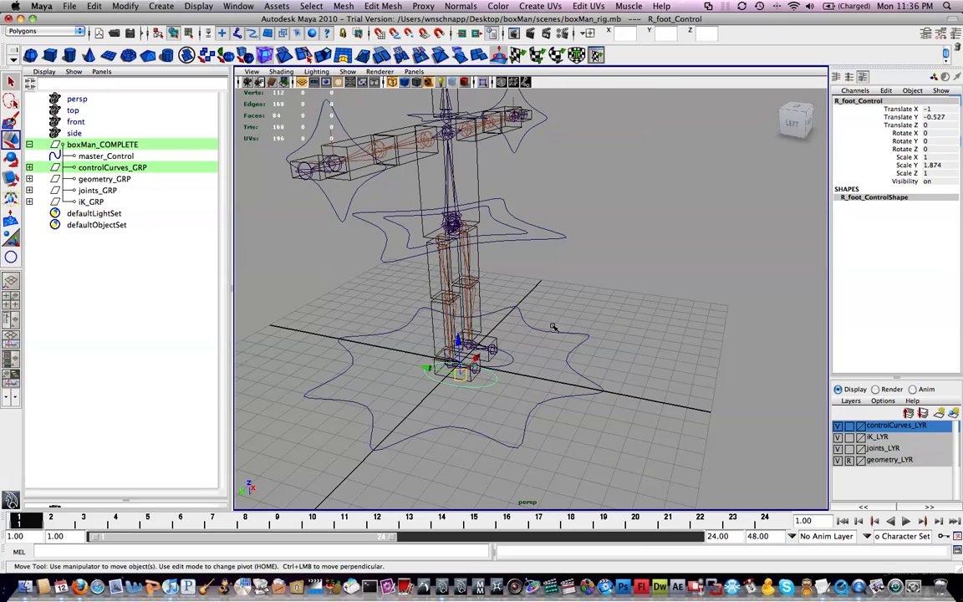
pyautogui.keyDown('alt'); pyautogui.moveTo(572, 294); pyautogui.dragTo(630, 407); pyautogui.keyUp('alt')
pyautogui.scroll(5, 642, 402)
pyautogui.keyDown('alt'); pyautogui.moveTo(643, 402); pyautogui.dragTo(661, 291, button='middle'); pyautogui.keyUp('alt')
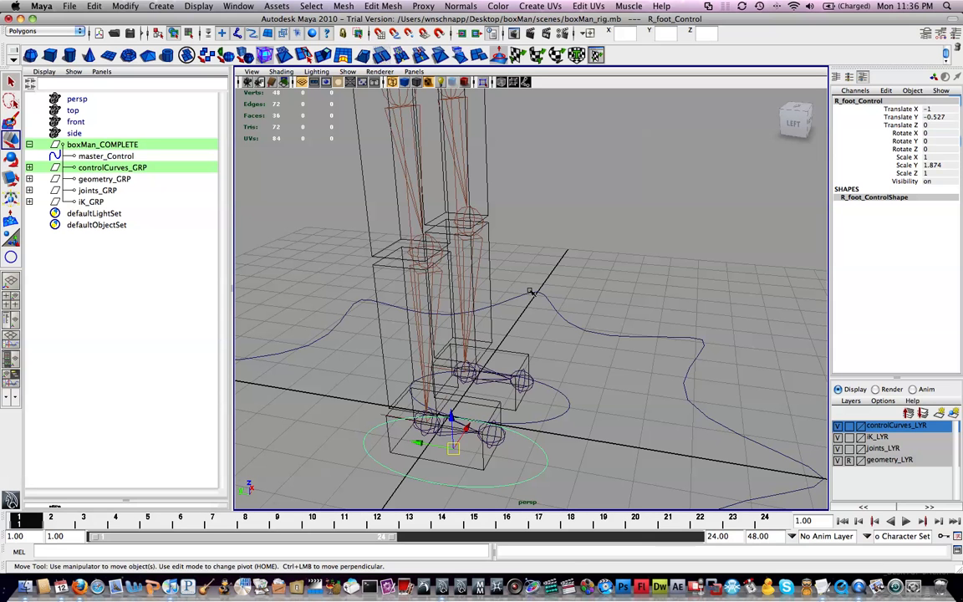
pyautogui.keyDown('alt'); pyautogui.moveTo(541, 231); pyautogui.dragTo(635, 325); pyautogui.keyUp('alt')
pyautogui.press('a')
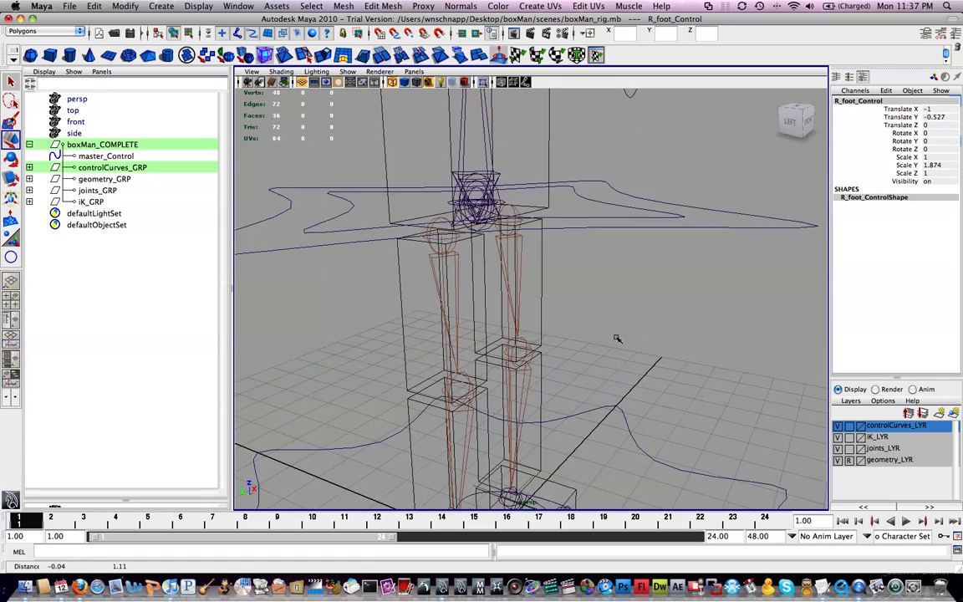
pyautogui.keyDown('alt'); pyautogui.moveTo(626, 314); pyautogui.dragTo(585, 328); pyautogui.keyUp('alt')
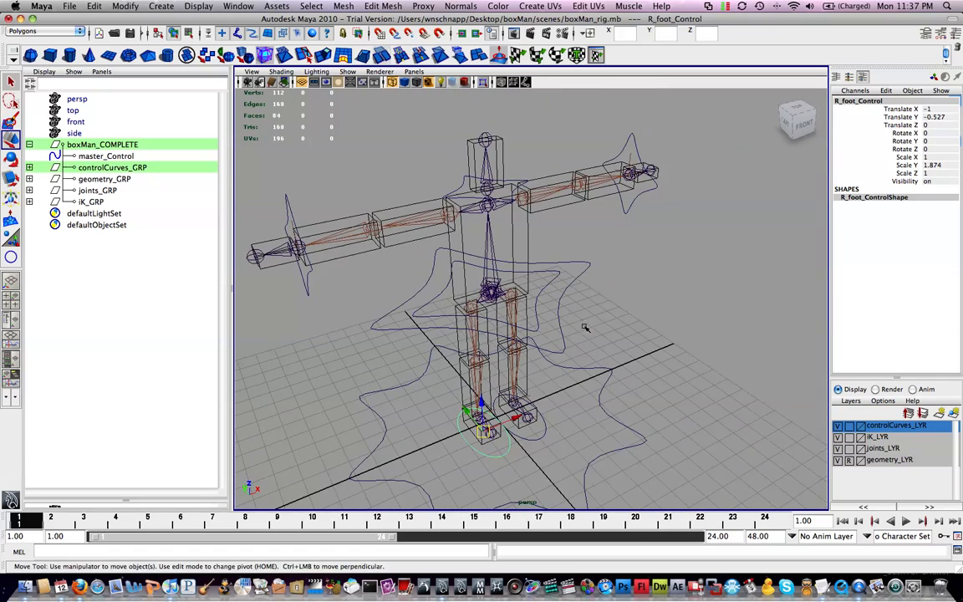
pyautogui.keyDown('alt'); pyautogui.moveTo(605, 397); pyautogui.dragTo(597, 375); pyautogui.keyUp('alt')
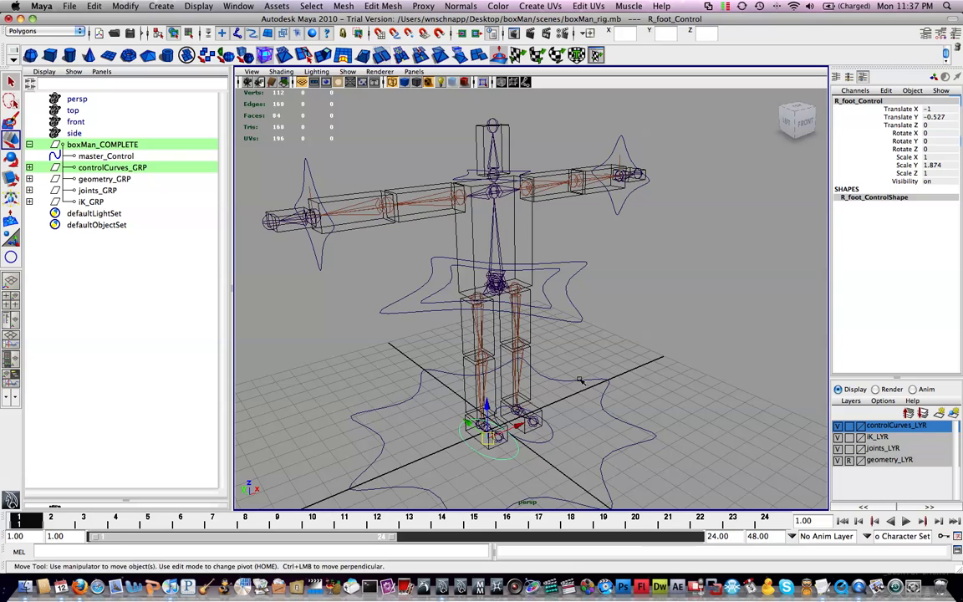
pyautogui.keyDown('alt'); pyautogui.moveTo(513, 378); pyautogui.dragTo(544, 379); pyautogui.keyUp('alt')
pyautogui.keyDown('alt'); pyautogui.moveTo(579, 257); pyautogui.dragTo(609, 249); pyautogui.keyUp('alt')
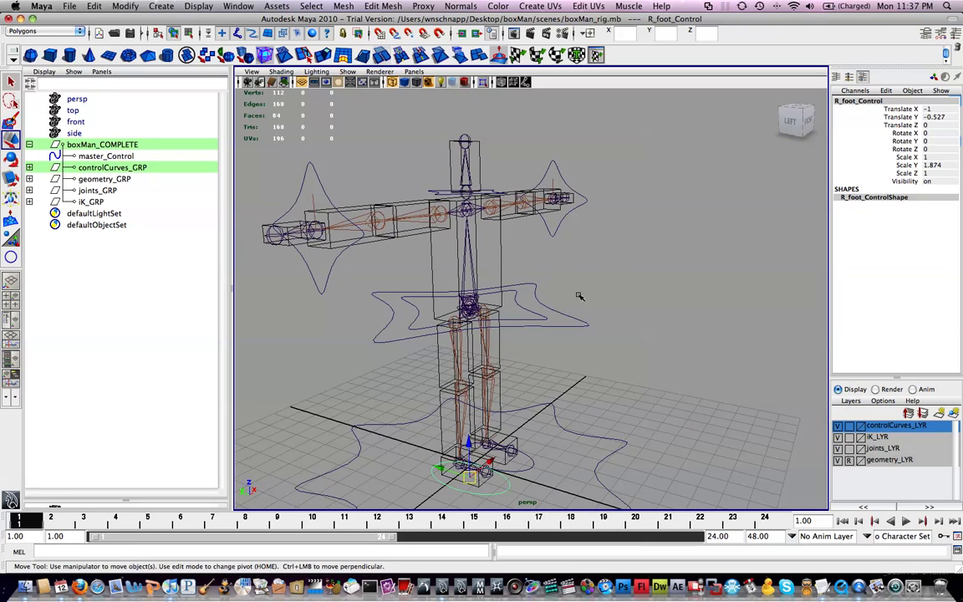
pyautogui.keyDown('alt'); pyautogui.moveTo(539, 309); pyautogui.dragTo(559, 268, button='middle'); pyautogui.keyUp('alt')
pyautogui.keyDown('alt'); pyautogui.moveTo(559, 268); pyautogui.dragTo(505, 279); pyautogui.keyUp('alt')
pyautogui.keyDown('alt'); pyautogui.moveTo(281, 252); pyautogui.dragTo(546, 316); pyautogui.keyUp('alt')
# - Create a new NURBS circle and move it in front of the upper body at about X 0.003, Y -3.768, Z 11.693
pyautogui.press('space')
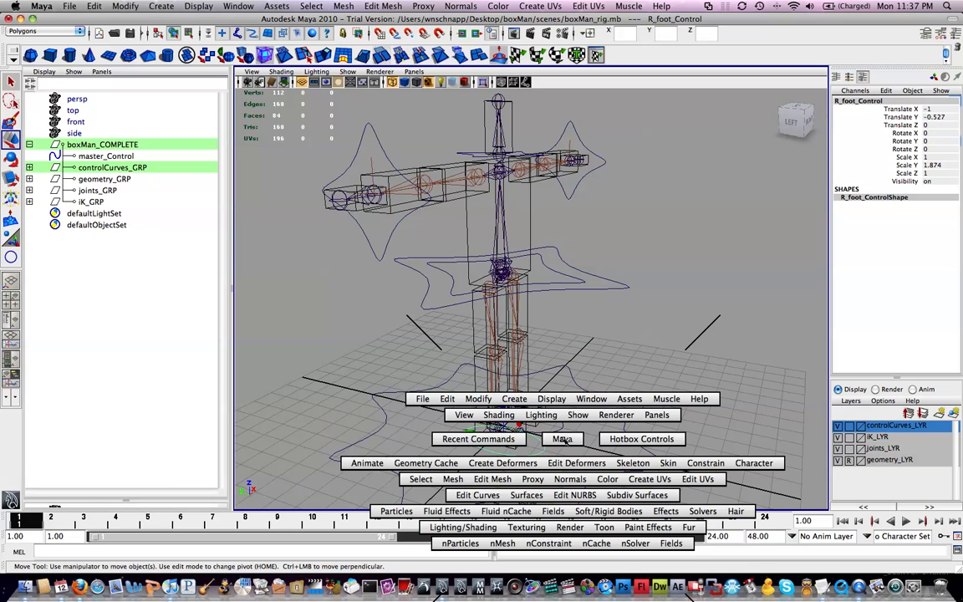
pyautogui.moveTo(523, 404)
pyautogui.mouseDown()
pyautogui.moveTo(635, 439)
pyautogui.moveTo(642, 471)
pyautogui.mouseUp()
pyautogui.moveTo(582, 431)
pyautogui.mouseDown()
pyautogui.moveTo(586, 438)
pyautogui.moveTo(522, 380)
pyautogui.moveTo(453, 132)
pyautogui.moveTo(627, 212)
pyautogui.moveTo(614, 236)
pyautogui.mouseUp()
pyautogui.press('v')
pyautogui.moveTo(459, 220); pyautogui.dragTo(476, 281)
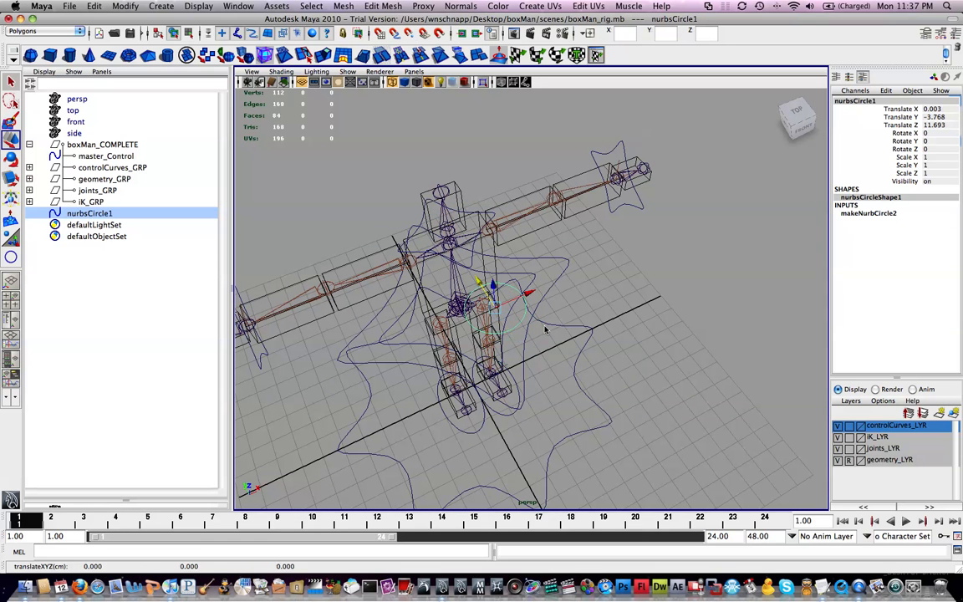
# - Hide the geometry_LYR layer and rotate the new circle to 90 degrees in X so it stands upright
pyautogui.click(838, 460)
pyautogui.keyDown('alt'); pyautogui.moveTo(611, 282); pyautogui.dragTo(552, 229); pyautogui.keyUp('alt')
pyautogui.press('r')
pyautogui.press('e')
pyautogui.moveTo(483, 135); pyautogui.dragTo(493, 200)
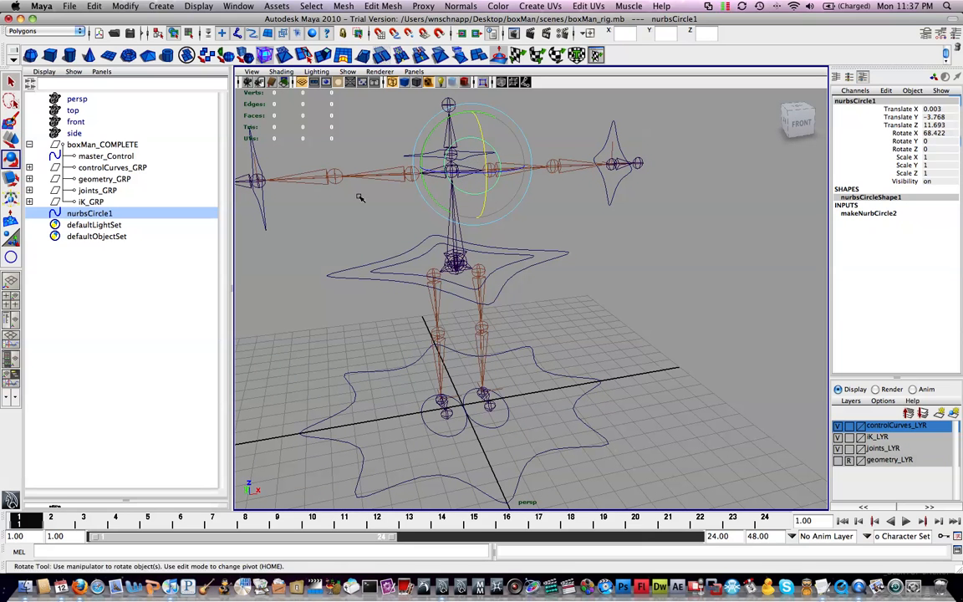
pyautogui.keyDown('alt'); pyautogui.moveTo(393, 196); pyautogui.dragTo(440, 191); pyautogui.keyUp('alt')
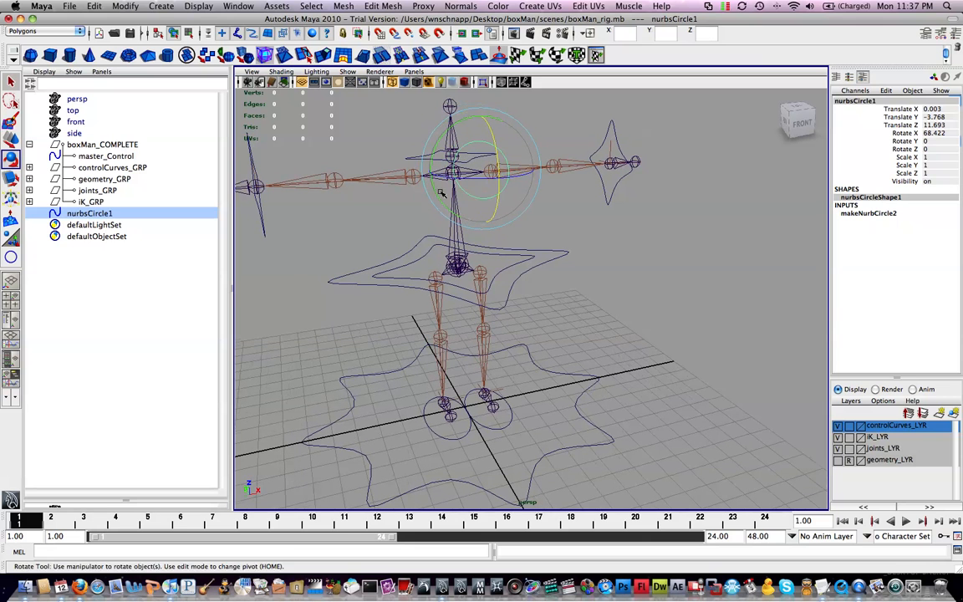
pyautogui.doubleClick(932, 133)
pyautogui.press('Return')
# - Stretch the upright circle along X to a scale of about 1.688, making it a wide oval
pyautogui.keyDown('alt'); pyautogui.moveTo(592, 135); pyautogui.dragTo(601, 182, button='middle'); pyautogui.keyUp('alt')
pyautogui.keyDown('alt'); pyautogui.moveTo(601, 181); pyautogui.dragTo(656, 181, button='right'); pyautogui.keyUp('alt')
pyautogui.keyDown('alt'); pyautogui.moveTo(548, 166); pyautogui.dragTo(539, 282, button='middle'); pyautogui.keyUp('alt')
pyautogui.press('r')
pyautogui.moveTo(473, 304); pyautogui.dragTo(509, 303)
pyautogui.moveTo(455, 235); pyautogui.dragTo(468, 249, button='right')
pyautogui.keyDown('alt'); pyautogui.moveTo(468, 249); pyautogui.dragTo(449, 224); pyautogui.keyUp('alt')
pyautogui.click(363, 129)
pyautogui.keyDown('alt'); pyautogui.moveTo(381, 170); pyautogui.dragTo(481, 237, button='middle'); pyautogui.keyUp('alt')
pyautogui.click(549, 236)
pyautogui.moveTo(550, 237); pyautogui.dragTo(457, 236)
pyautogui.press('w')
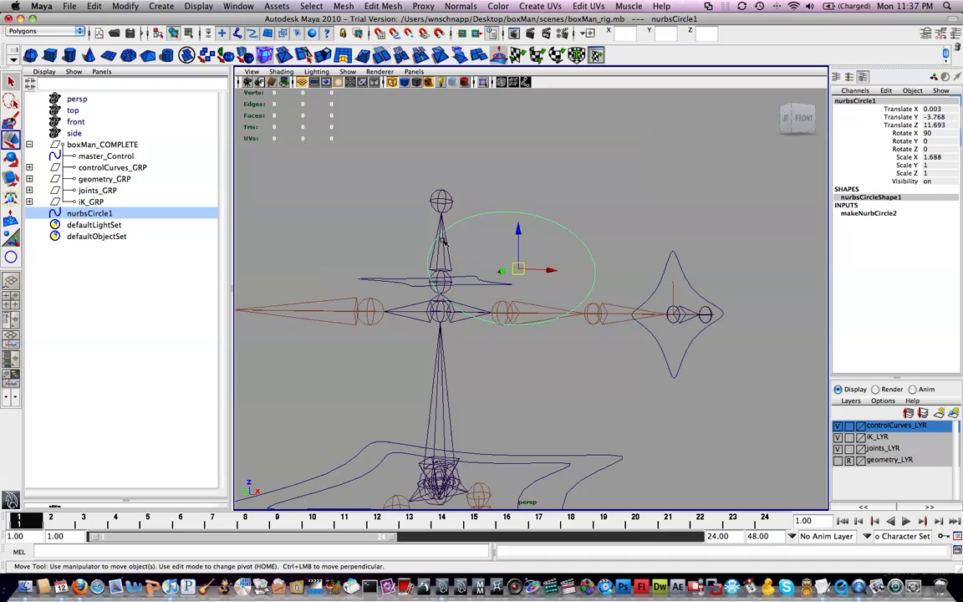
pyautogui.press('F11')
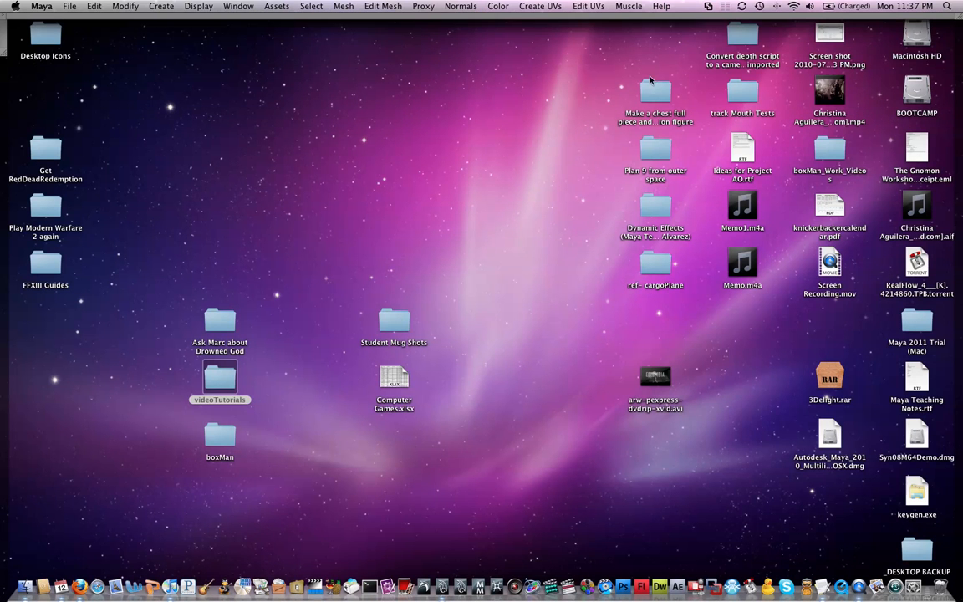